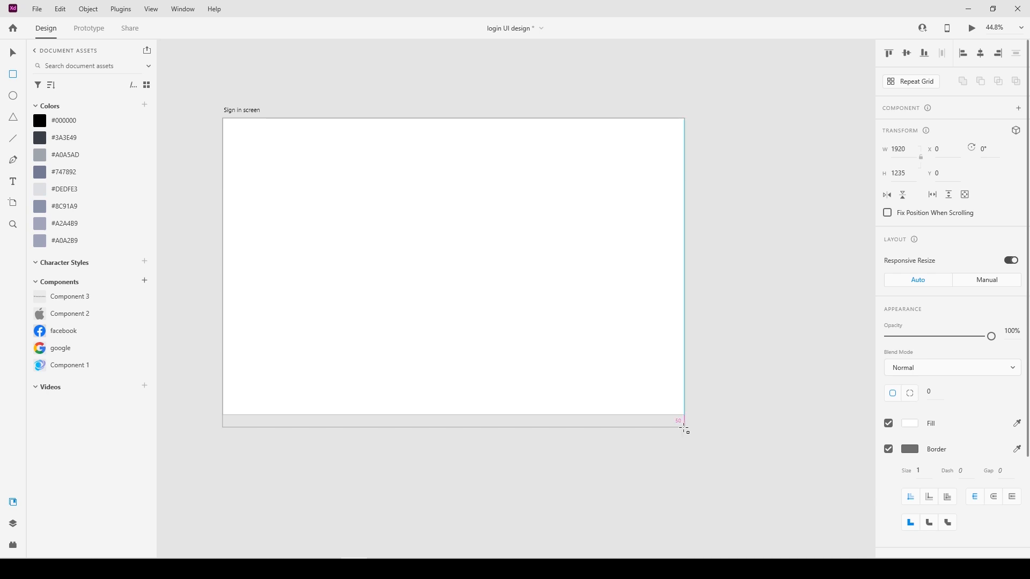
Draw a 1920 × 1285 rectangle covering the sign-in artboard and set its corner radius to 45.
{"action": "key", "text": "v"}
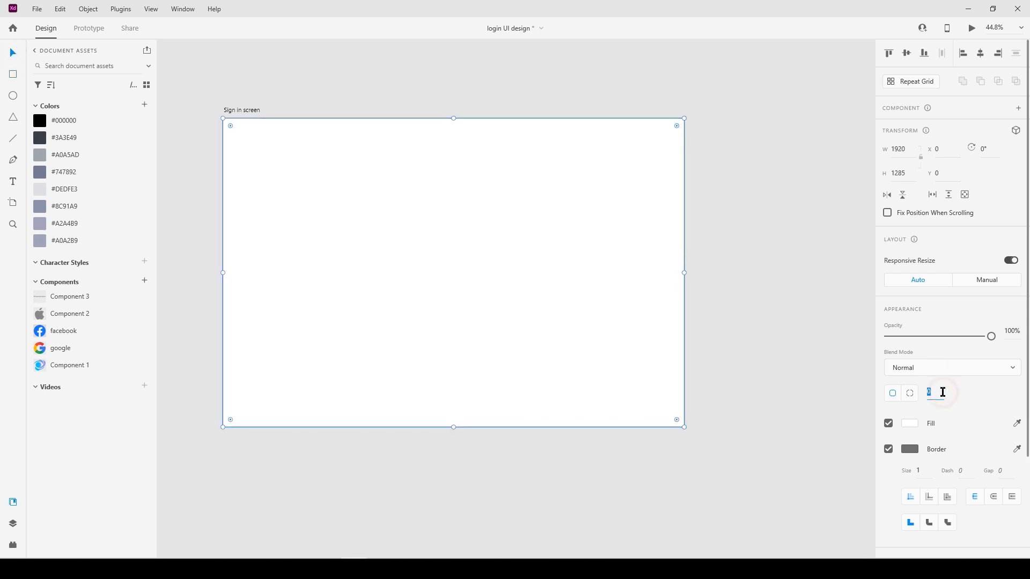
{"action": "key", "text": "Return"}
Duplicate the background rectangle, narrow the copy to a width of 1187, and place it flush with the artboard's right edge.
{"action": "left_click_drag", "start_coordinate": [566, 484], "coordinate": [397, 359]}
{"action": "left_click_drag", "start_coordinate": [224, 273], "coordinate": [443, 274]}
{"action": "left_click", "coordinate": [907, 149]}
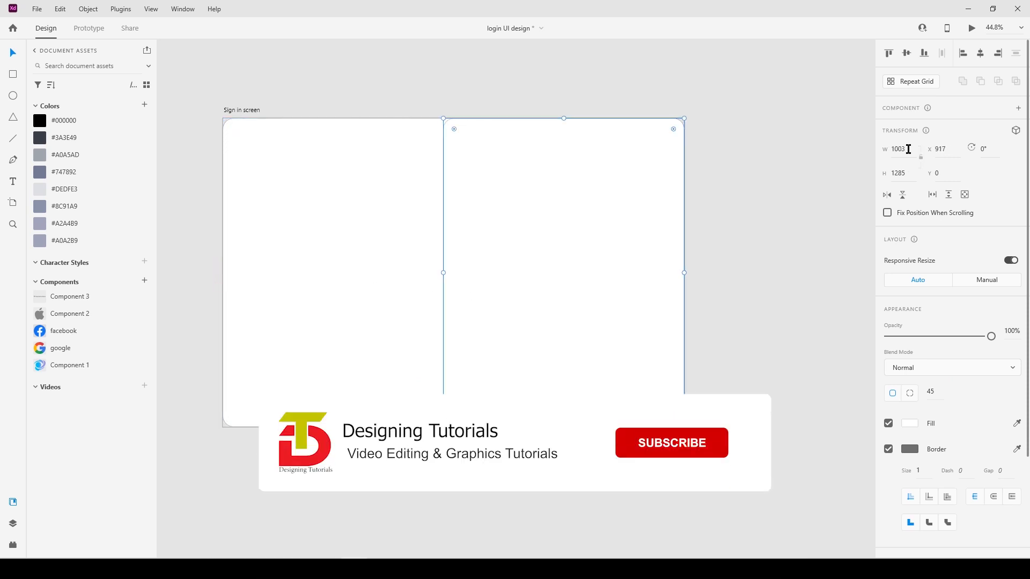
{"action": "type", "text": "1187"}
{"action": "key", "text": "Return"}
{"action": "left_click_drag", "start_coordinate": [616, 287], "coordinate": [572, 286]}
Remove the borders from both rectangles and fill the right one with the photo of the dancing woman.
{"action": "left_click_drag", "start_coordinate": [397, 461], "coordinate": [441, 340]}
{"action": "left_click", "coordinate": [890, 449]}
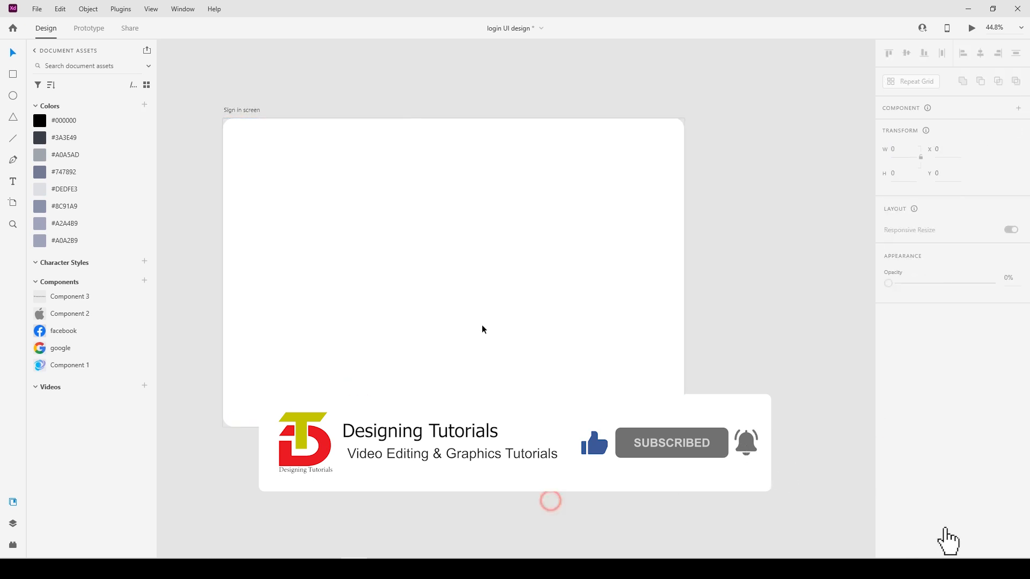
{"action": "left_click", "coordinate": [407, 127]}
{"action": "left_click_drag", "start_coordinate": [541, 272], "coordinate": [541, 272]}
{"action": "left_click", "coordinate": [384, 501]}
{"action": "left_click", "coordinate": [424, 137]}
Set separate corner radii on the photo panel, using 92 for its two left corners.
{"action": "left_click", "coordinate": [906, 395]}
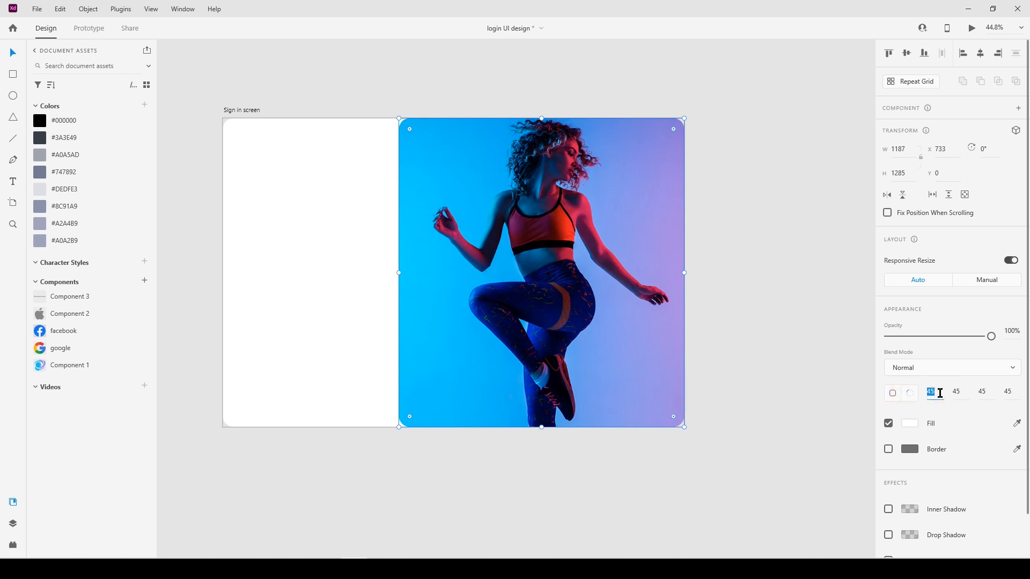
{"action": "left_click", "coordinate": [1013, 391]}
{"action": "type", "text": "92"}
{"action": "key", "text": "Return"}
{"action": "left_click", "coordinate": [530, 490]}
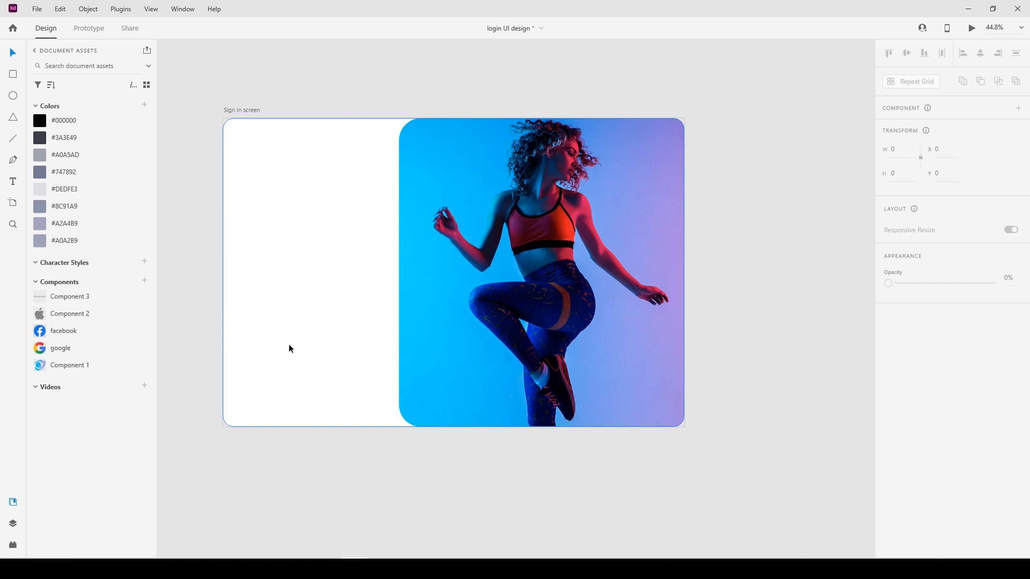
Place the Component 1 swirl logo near the top of the white left area.
{"action": "left_click", "coordinate": [342, 351]}
{"action": "left_click", "coordinate": [328, 471]}
{"action": "left_click_drag", "start_coordinate": [59, 373], "coordinate": [301, 164]}
{"action": "left_click", "coordinate": [191, 220]}
Add the heading "Welcome Back" below the logo in Poppins Bold at size 37.
{"action": "left_click", "coordinate": [254, 203]}
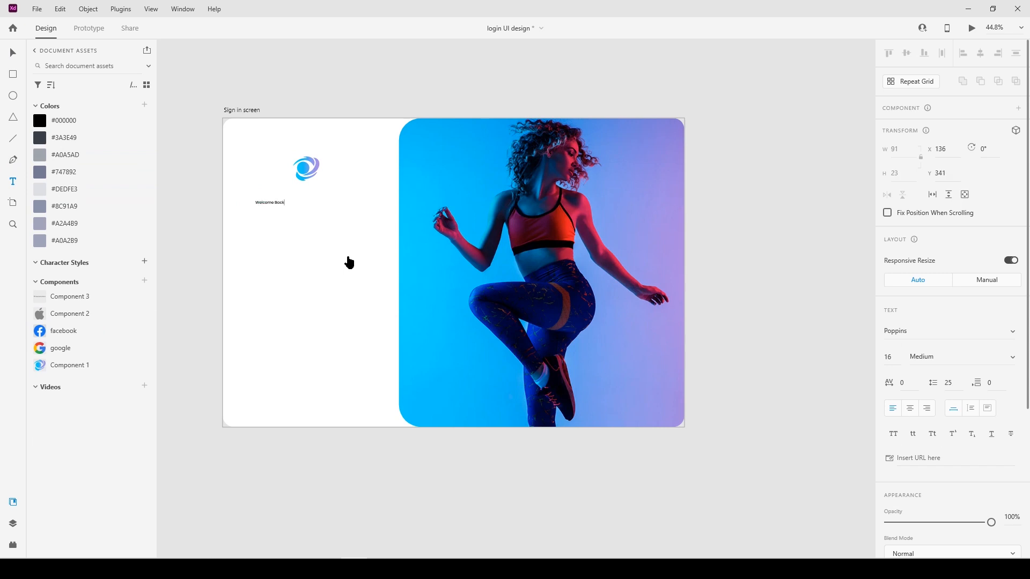
{"action": "key", "text": "Escape"}
{"action": "left_click", "coordinate": [893, 358]}
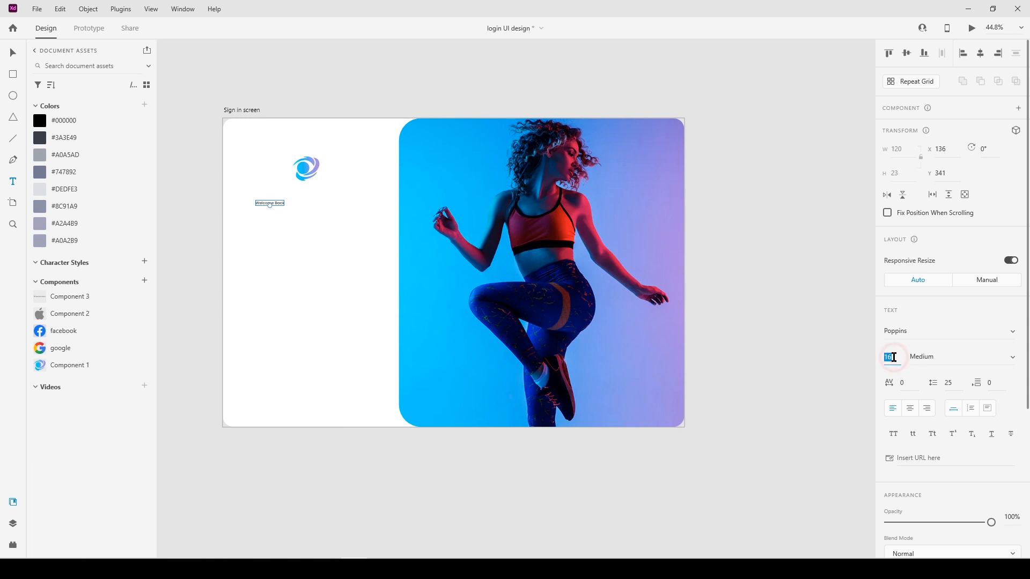
{"action": "type", "text": "37"}
{"action": "left_click", "coordinate": [1012, 357]}
{"action": "scroll", "coordinate": [960, 453], "scroll_direction": "down", "scroll_amount": 3}
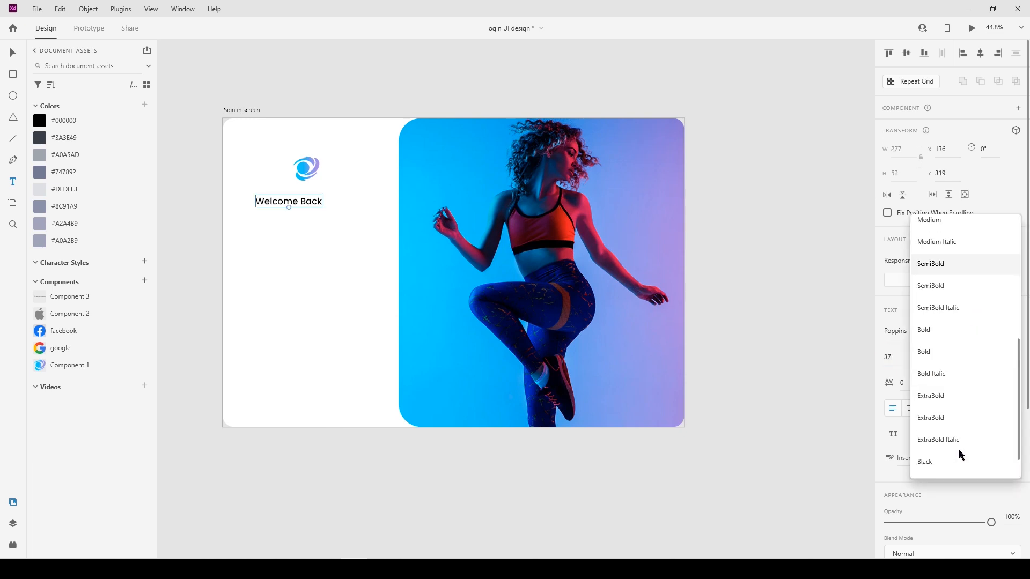
{"action": "left_click", "coordinate": [966, 356]}
Position the heading beneath the logo, duplicate it below, and change the copy's text to "Please enter your detail.".
{"action": "left_click_drag", "start_coordinate": [295, 205], "coordinate": [319, 207]}
{"action": "double_click", "coordinate": [319, 206]}
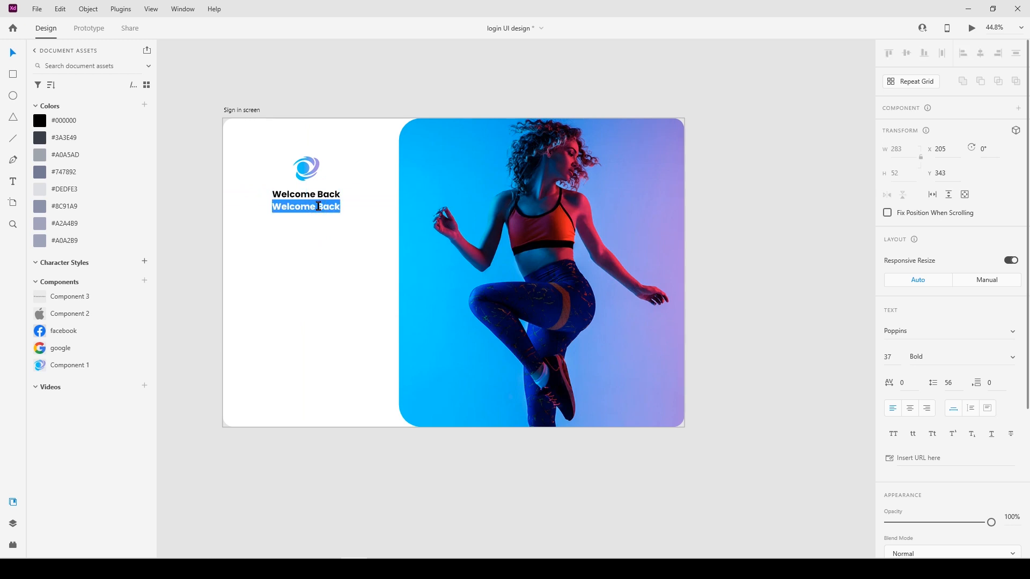
{"action": "type", "text": "Please enter your deta"}
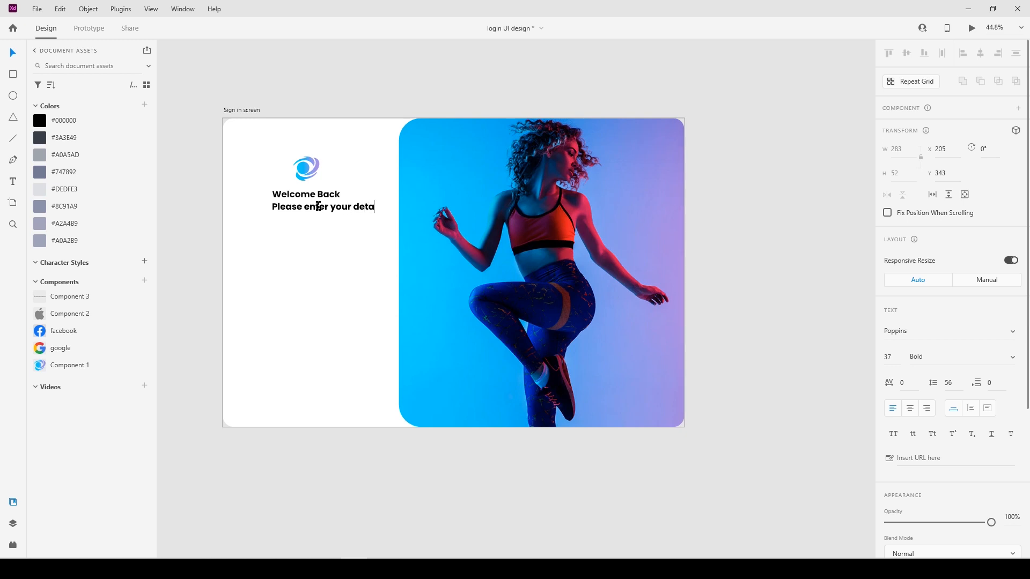
{"action": "type", "text": "il."}
Restyle the "Please enter your detail." line to size 19 Medium and centre it under the heading.
{"action": "left_click", "coordinate": [403, 461]}
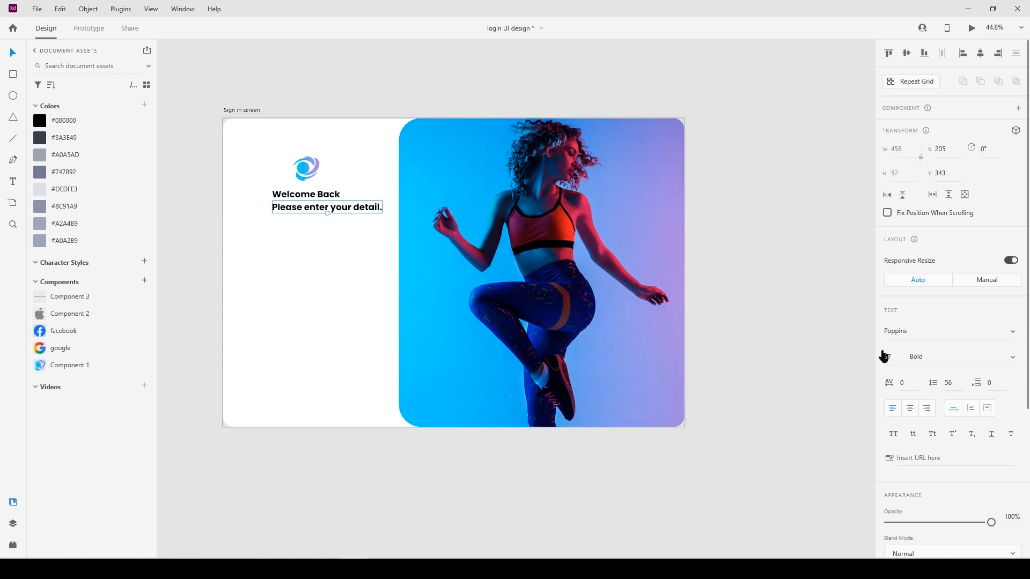
{"action": "type", "text": "19"}
{"action": "left_click", "coordinate": [1011, 357]}
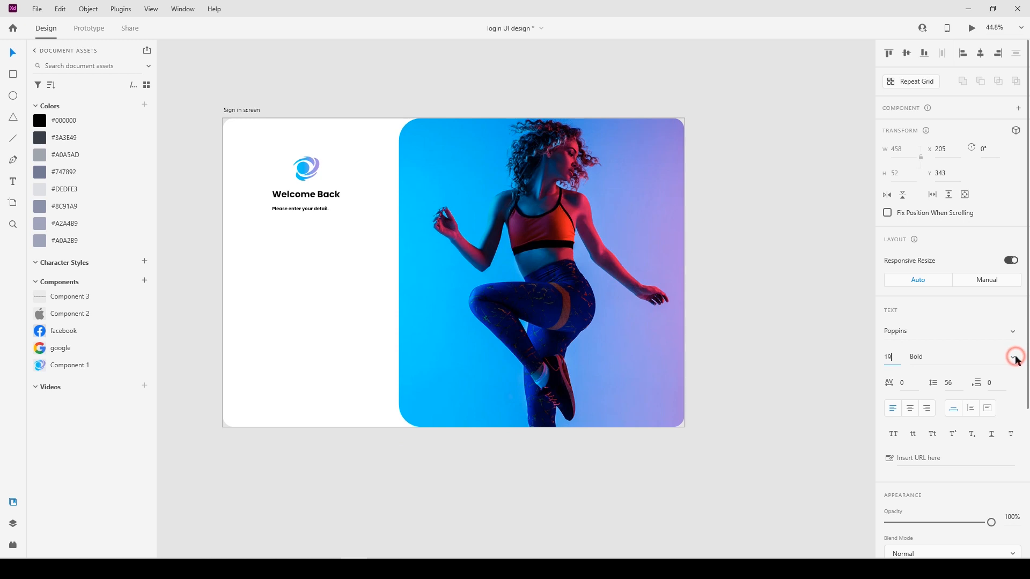
{"action": "left_click", "coordinate": [963, 258]}
{"action": "left_click_drag", "start_coordinate": [307, 209], "coordinate": [312, 198]}
{"action": "key", "text": "Up"}
{"action": "double_click", "coordinate": [311, 199]}
{"action": "left_click", "coordinate": [315, 229]}
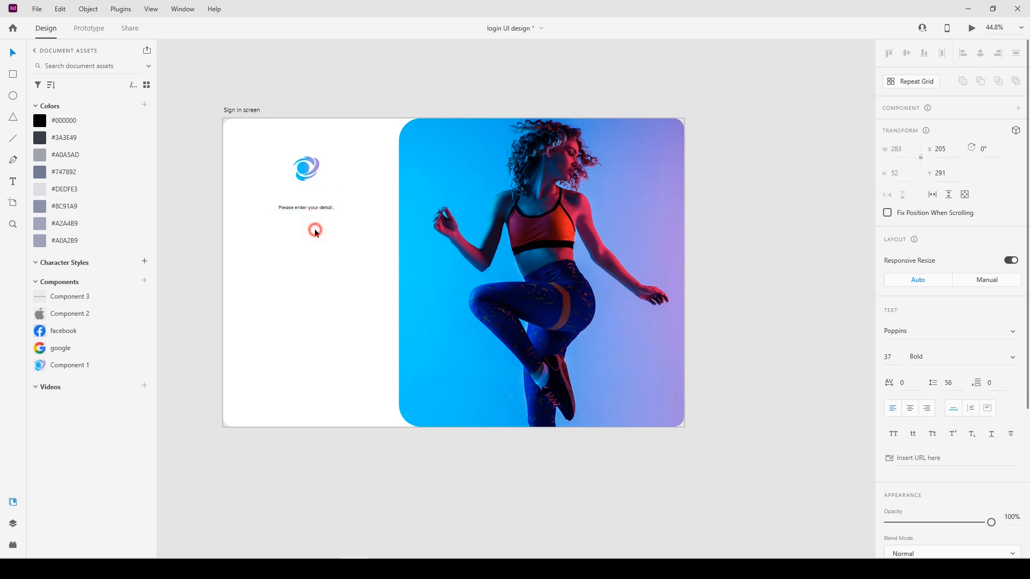
Draw an input field rectangle below the subtitle and size it 477 wide by 60 high.
{"action": "left_click", "coordinate": [297, 257]}
{"action": "left_click", "coordinate": [13, 74]}
{"action": "left_click_drag", "start_coordinate": [248, 227], "coordinate": [374, 244]}
{"action": "left_click", "coordinate": [909, 175]}
{"action": "type", "text": "60"}
{"action": "key", "text": "Return"}
{"action": "left_click", "coordinate": [909, 148]}
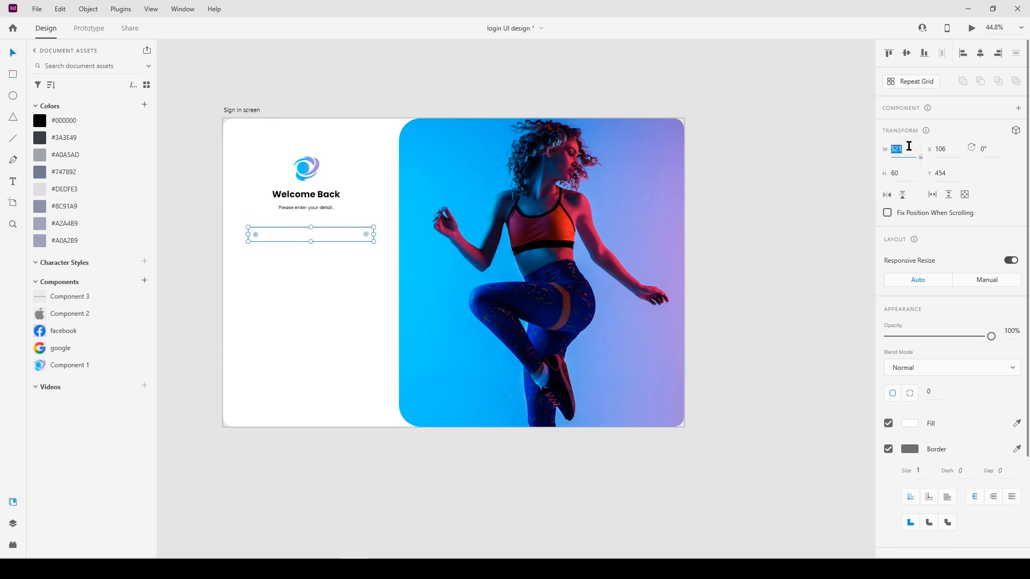
Give the input field a corner radius of 10 and a border size of 2.
{"action": "left_click", "coordinate": [940, 390]}
{"action": "type", "text": "10"}
{"action": "left_click", "coordinate": [918, 470]}
{"action": "type", "text": "2"}
{"action": "left_click", "coordinate": [681, 483]}
Colour the input field's border #DEDFE3 and turn off its fill.
{"action": "scroll", "coordinate": [301, 243], "scroll_direction": "up", "scroll_amount": 3}
{"action": "left_click", "coordinate": [379, 236]}
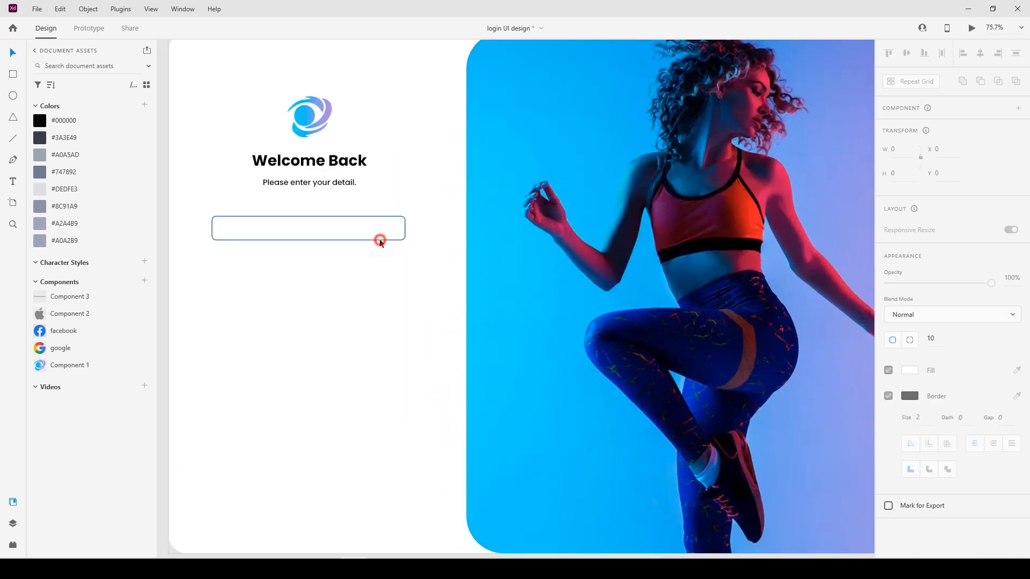
{"action": "left_click", "coordinate": [62, 192]}
{"action": "left_click", "coordinate": [1016, 449]}
{"action": "left_click", "coordinate": [909, 423]}
{"action": "left_click", "coordinate": [888, 423]}
Nudge the input field right to X 128, centring it in the white left area.
{"action": "left_click", "coordinate": [334, 244]}
{"action": "left_click", "coordinate": [339, 238]}
{"action": "key", "text": "Right"}
{"action": "key", "text": "Right"}
{"action": "key", "text": "Right"}
{"action": "key", "text": "Right"}
{"action": "key", "text": "Right"}
{"action": "key", "text": "Right"}
{"action": "key", "text": "Right"}
{"action": "key", "text": "Right"}
{"action": "key", "text": "Right"}
{"action": "key", "text": "Right"}
{"action": "key", "text": "Right"}
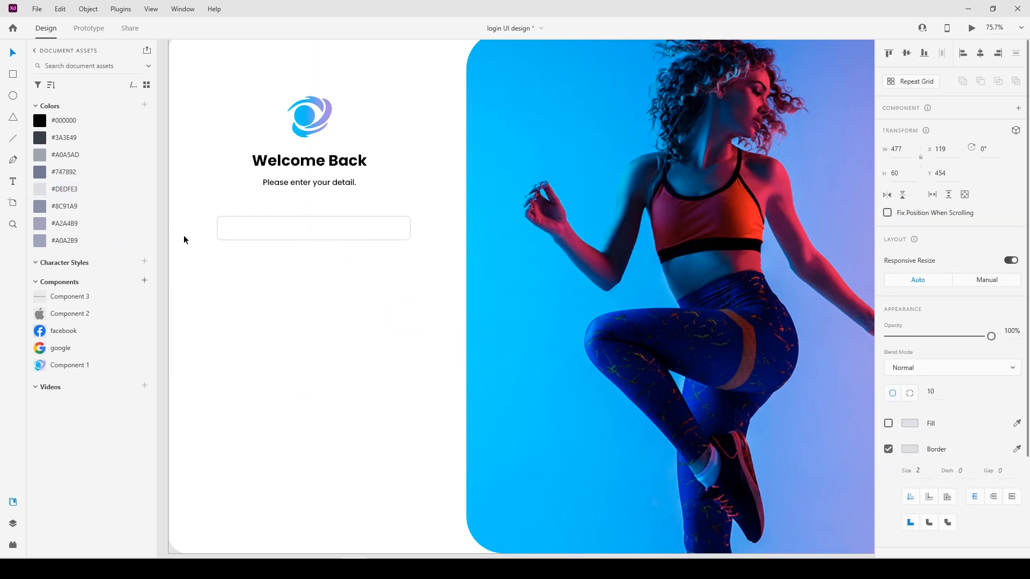
{"action": "key", "text": "Right"}
{"action": "key", "text": "Right"}
{"action": "key", "text": "Right"}
{"action": "key", "text": "Right"}
{"action": "key", "text": "Right"}
{"action": "key", "text": "Right"}
{"action": "key", "text": "Right"}
{"action": "key", "text": "Right"}
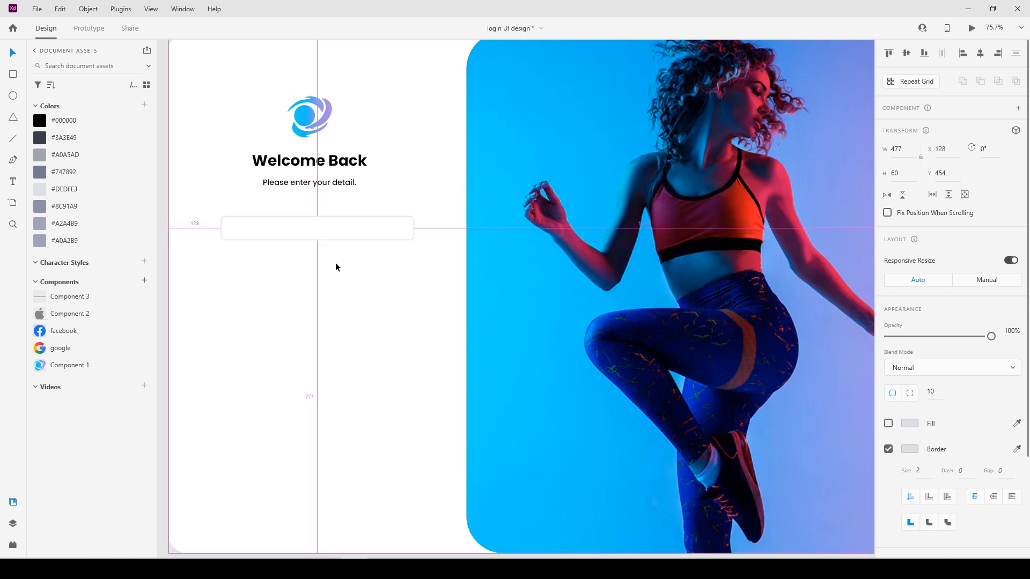
Centre the subtitle, heading and logo horizontally with the input field.
{"action": "left_click", "coordinate": [306, 184], "text": "shift"}
{"action": "left_click", "coordinate": [980, 53]}
{"action": "left_click", "coordinate": [354, 161], "text": "shift"}
{"action": "left_click", "coordinate": [980, 53]}
{"action": "left_click", "coordinate": [310, 116]}
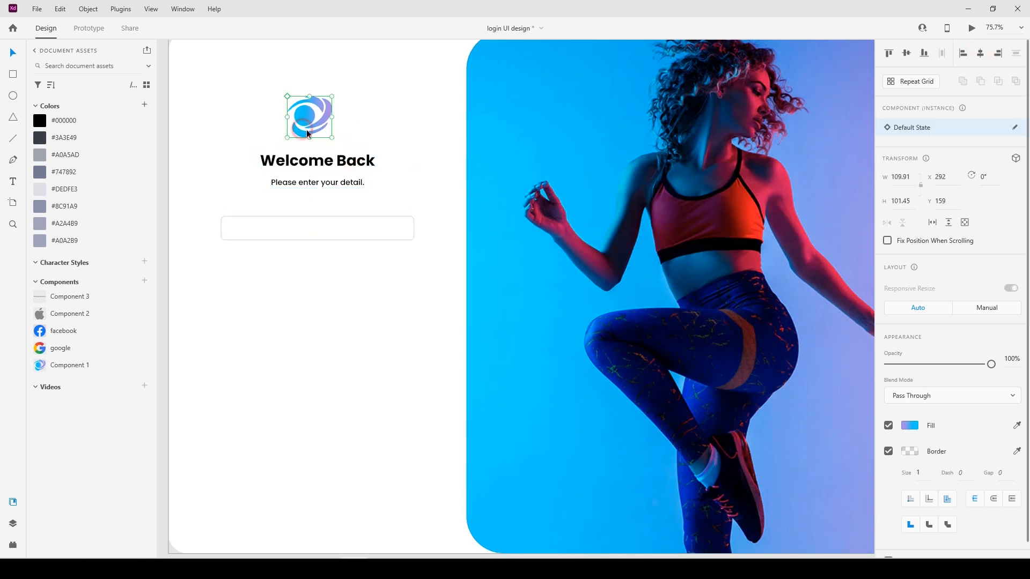
{"action": "left_click_drag", "start_coordinate": [194, 87], "coordinate": [419, 252]}
{"action": "left_click", "coordinate": [980, 53]}
Move the input field up closer to the subtitle, to about Y 416.
{"action": "left_click", "coordinate": [379, 287]}
{"action": "scroll", "coordinate": [319, 204], "scroll_direction": "up", "scroll_amount": 4}
{"action": "left_click_drag", "start_coordinate": [314, 221], "coordinate": [313, 196]}
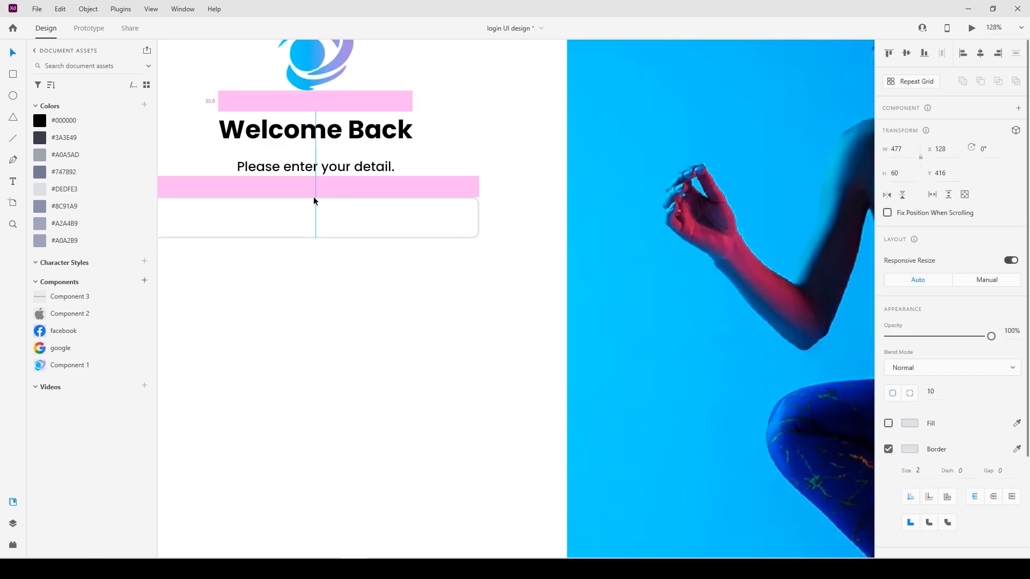
{"action": "left_click", "coordinate": [321, 305]}
{"action": "scroll", "coordinate": [295, 286], "scroll_direction": "down", "scroll_amount": 3}
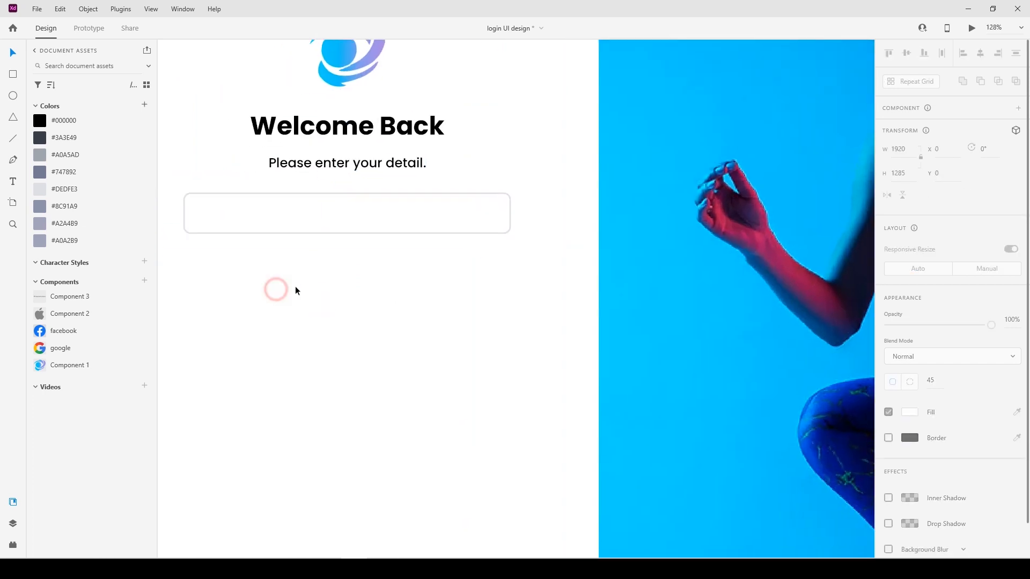
Duplicate the input field just below itself and turn the copy into a black-filled button without a border.
{"action": "left_click_drag", "start_coordinate": [334, 246], "coordinate": [336, 287]}
{"action": "left_click", "coordinate": [888, 423]}
{"action": "left_click", "coordinate": [909, 423]}
{"action": "left_click_drag", "start_coordinate": [795, 428], "coordinate": [716, 471]}
{"action": "left_click", "coordinate": [991, 427]}
{"action": "left_click", "coordinate": [889, 449]}
{"action": "left_click", "coordinate": [407, 396]}
Copy the subtitle into the input field, change its text to "Enter Your Email", and colour it #747892.
{"action": "left_click_drag", "start_coordinate": [319, 196], "coordinate": [307, 231]}
{"action": "double_click", "coordinate": [306, 232]}
{"action": "type", "text": "Enter Your Email"}
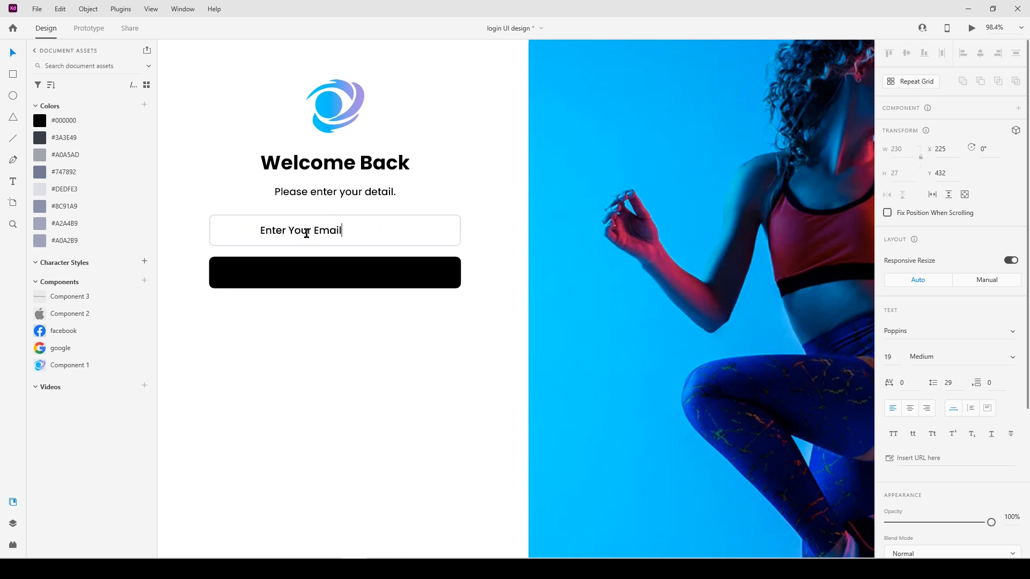
{"action": "key", "text": "Escape"}
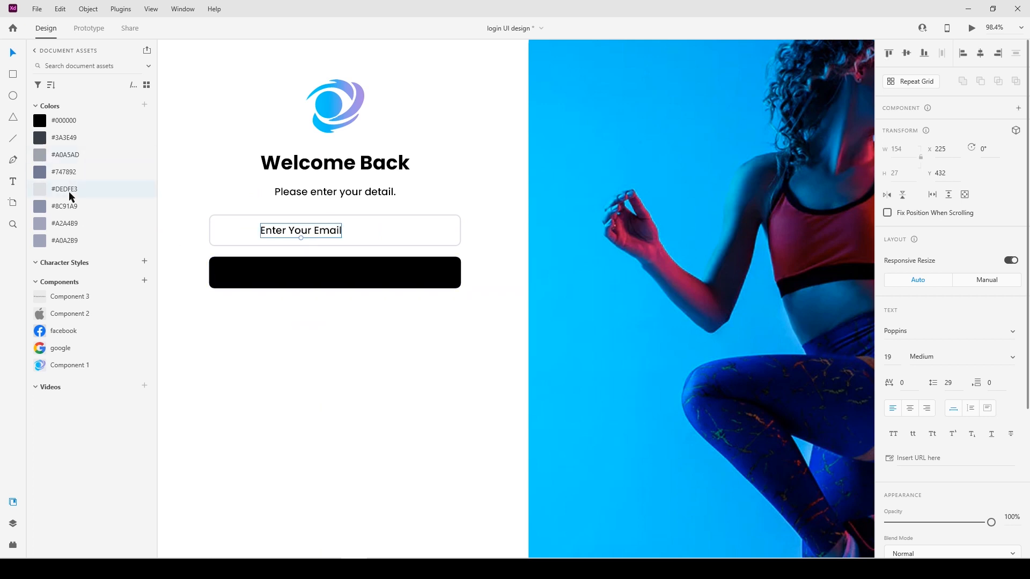
{"action": "left_click", "coordinate": [65, 173]}
Centre the "Enter Your Email" placeholder vertically in the field and inset it from the left edge at X 148.
{"action": "left_click_drag", "start_coordinate": [288, 228], "coordinate": [253, 230]}
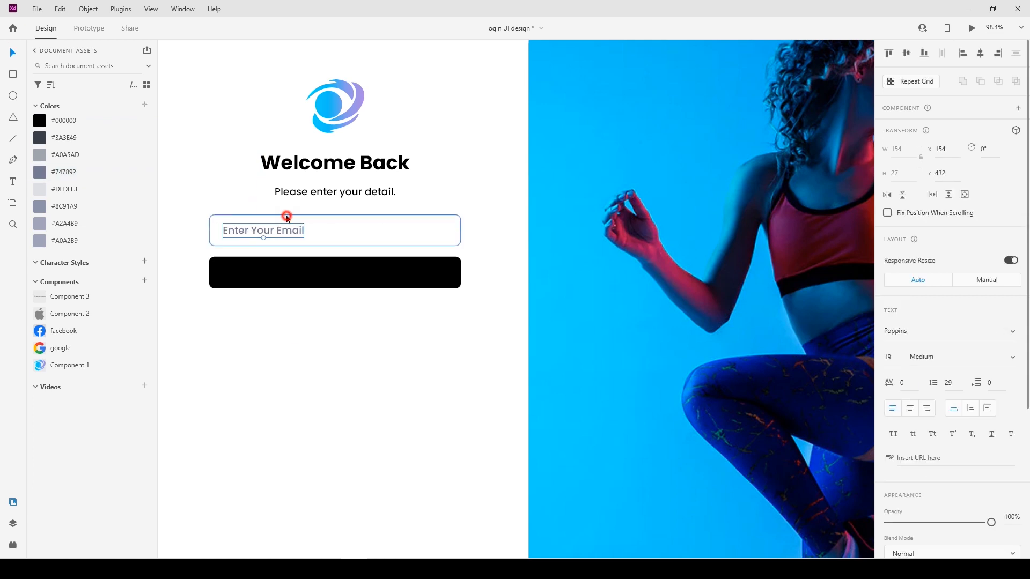
{"action": "left_click", "coordinate": [286, 215], "text": "shift"}
{"action": "left_click", "coordinate": [905, 52]}
{"action": "left_click", "coordinate": [980, 53]}
{"action": "left_click_drag", "start_coordinate": [319, 232], "coordinate": [233, 232]}
{"action": "key", "text": "shift+Right"}
{"action": "key", "text": "shift+Right"}
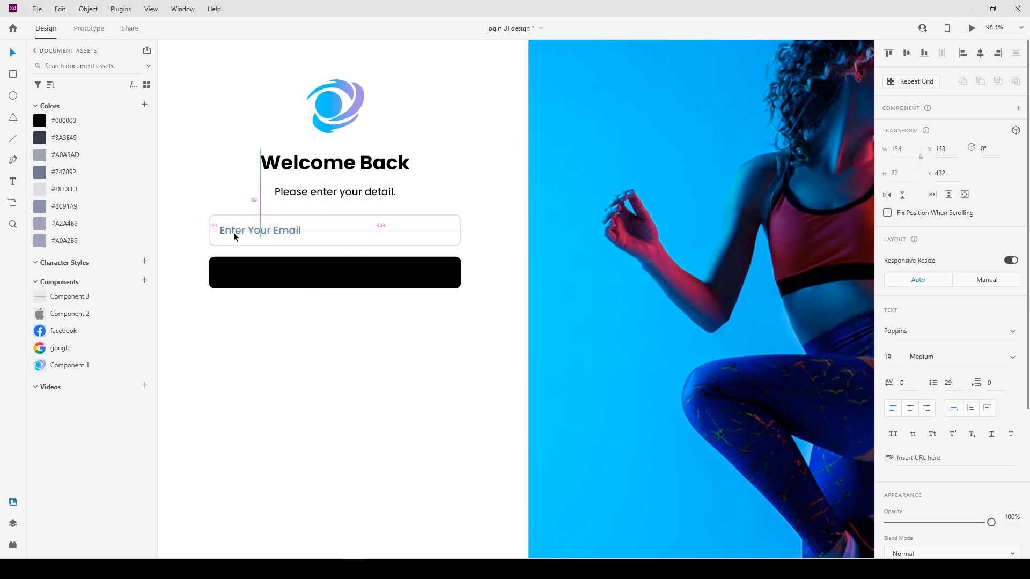
Duplicate the placeholder text onto the black button, bring it in front, and colour it white.
{"action": "left_click", "coordinate": [13, 52]}
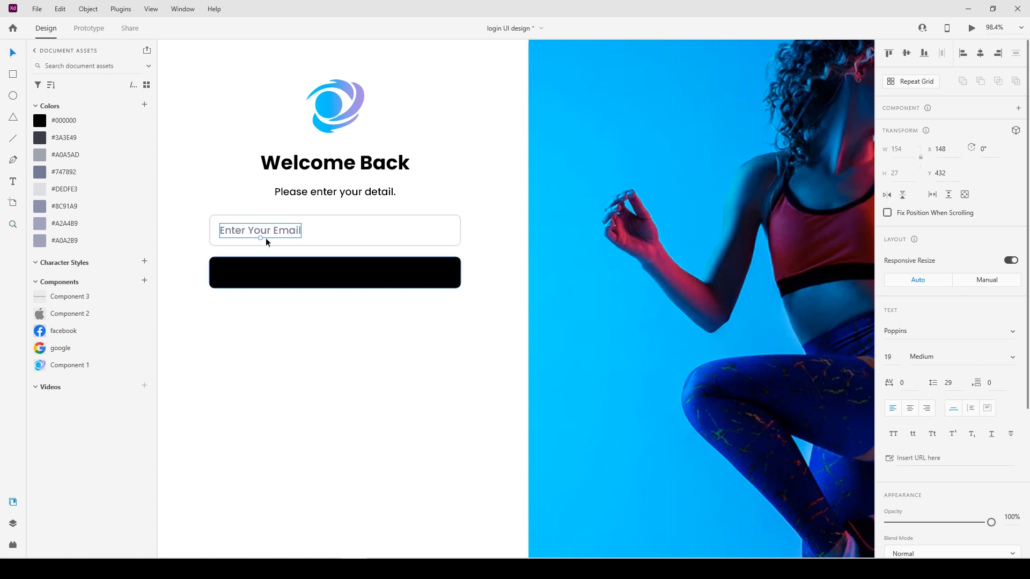
{"action": "left_click_drag", "start_coordinate": [273, 231], "coordinate": [342, 277]}
{"action": "right_click", "coordinate": [342, 278]}
{"action": "left_click", "coordinate": [377, 248]}
{"action": "scroll", "coordinate": [890, 402], "scroll_direction": "down", "scroll_amount": 4}
{"action": "left_click", "coordinate": [909, 375]}
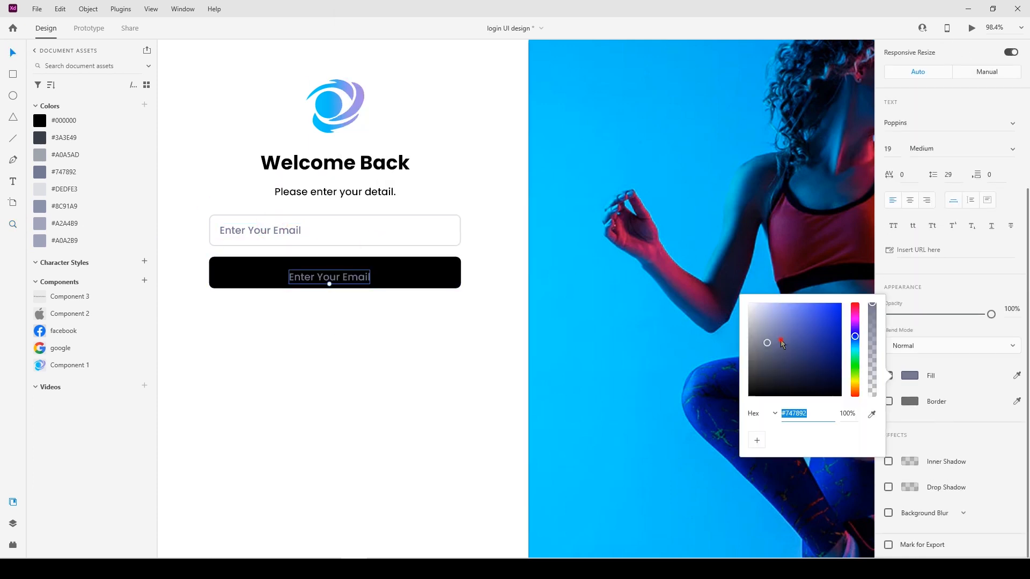
{"action": "left_click_drag", "start_coordinate": [781, 341], "coordinate": [745, 301]}
{"action": "left_click", "coordinate": [359, 332]}
Change the button label to "Continue" and centre it horizontally and vertically on the black button.
{"action": "left_click_drag", "start_coordinate": [350, 281], "coordinate": [357, 279]}
{"action": "double_click", "coordinate": [357, 279]}
{"action": "type", "text": "Continue"}
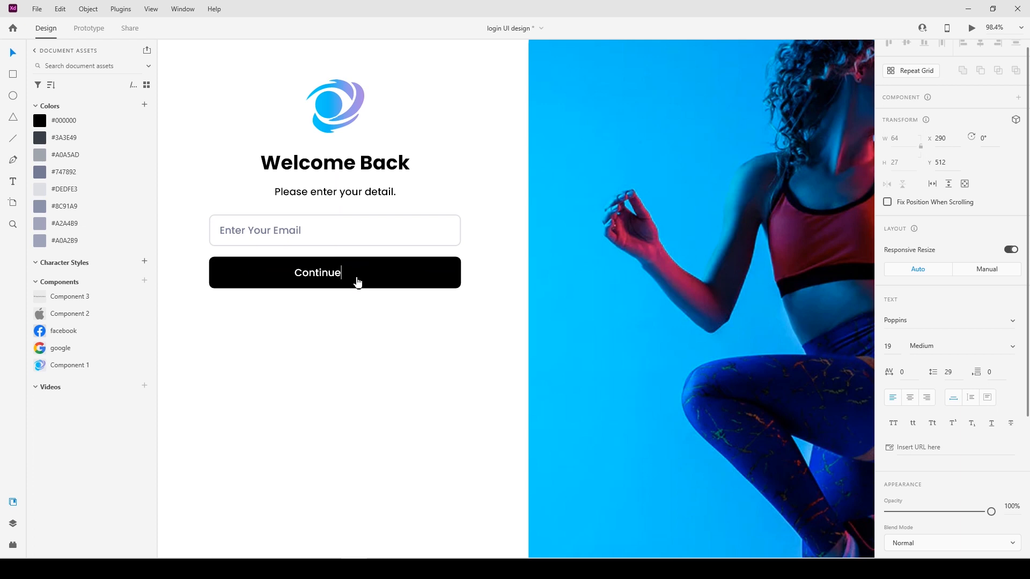
{"action": "left_click", "coordinate": [372, 270], "text": "shift"}
{"action": "left_click", "coordinate": [979, 45]}
{"action": "left_click", "coordinate": [907, 42]}
{"action": "left_click", "coordinate": [397, 431]}
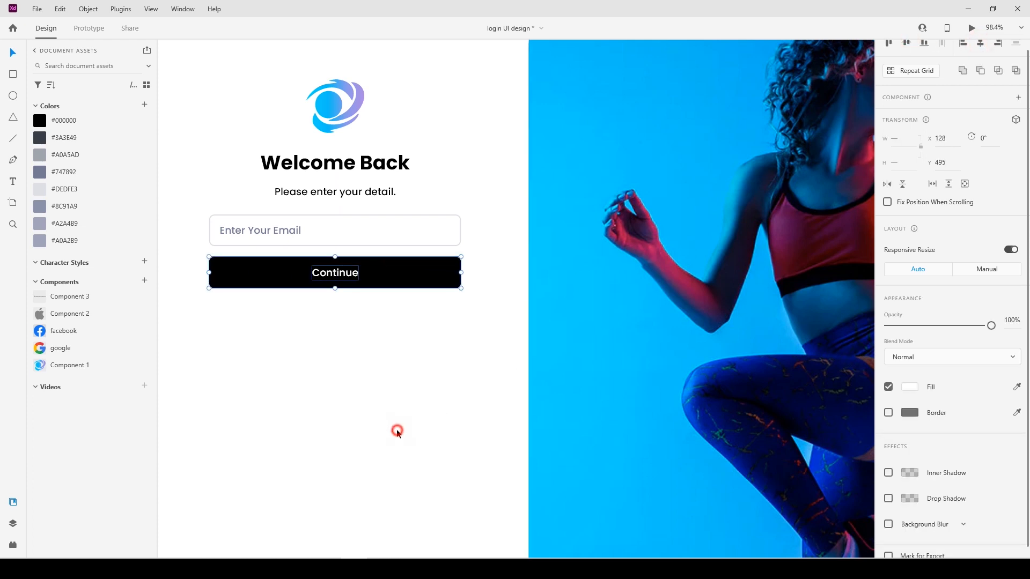
Add the text "OR" below the Continue button and colour it #000000.
{"action": "left_click", "coordinate": [15, 184]}
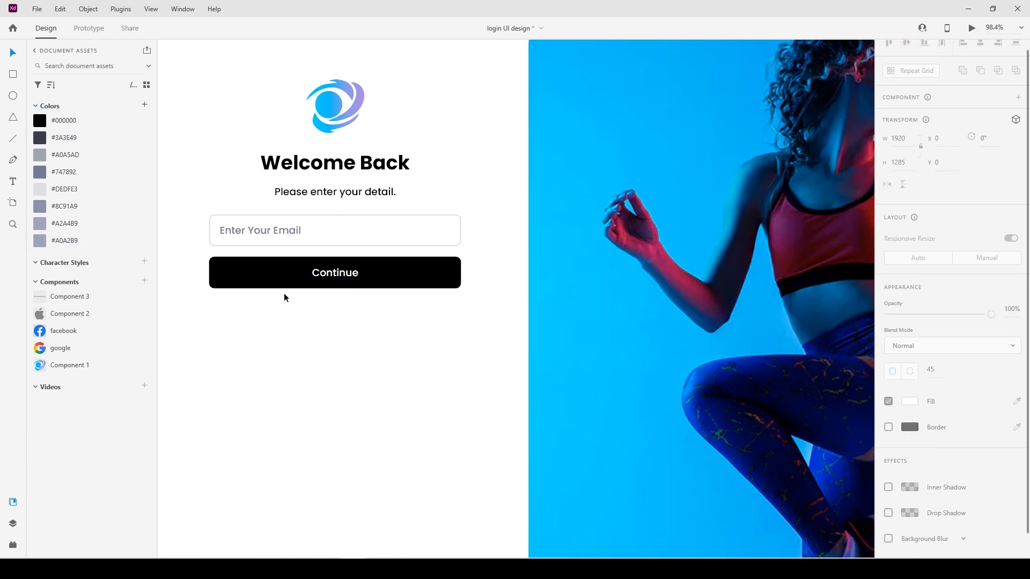
{"action": "left_click", "coordinate": [325, 314]}
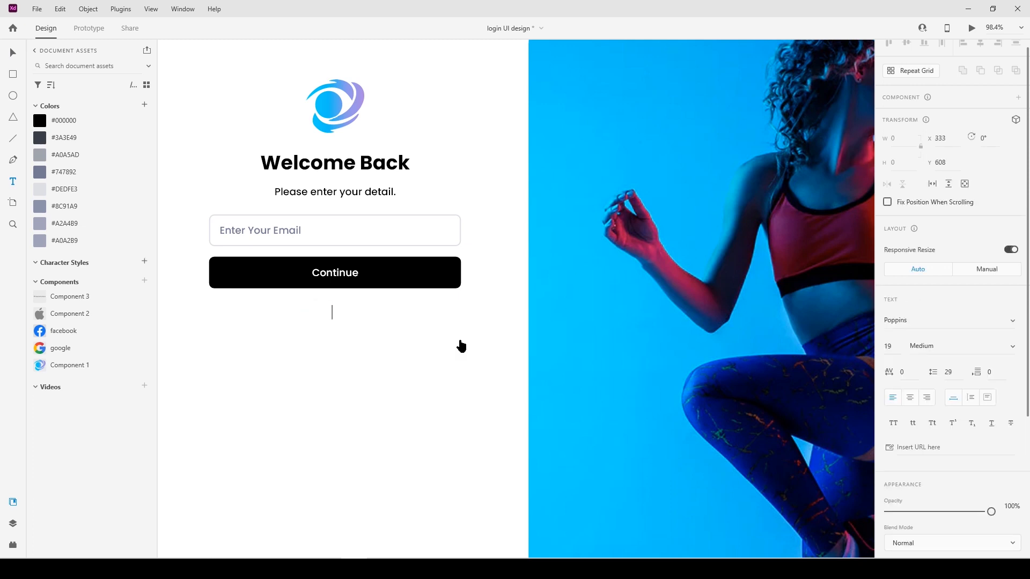
{"action": "left_click", "coordinate": [404, 374]}
{"action": "left_click", "coordinate": [61, 124]}
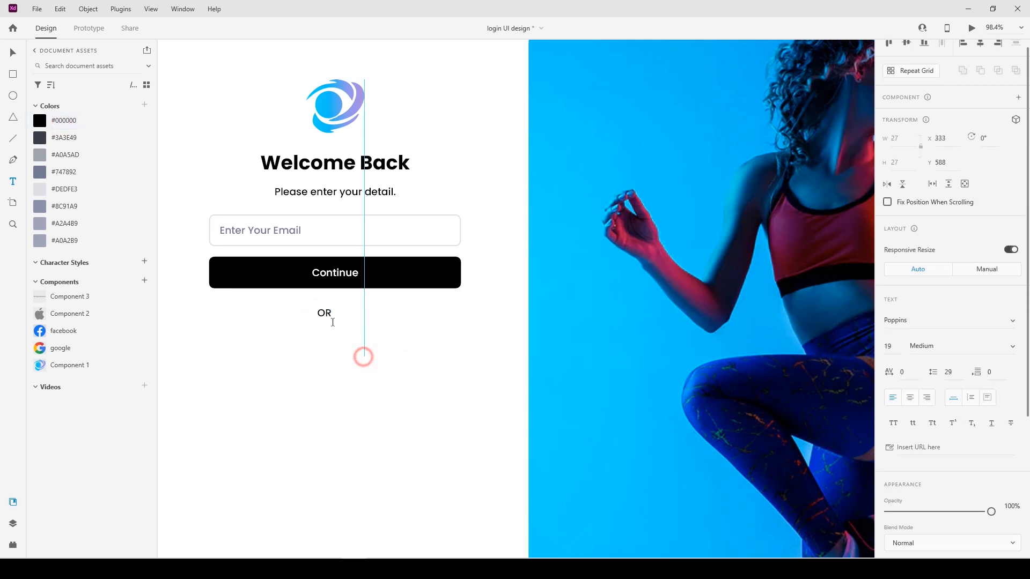
Position the "OR" text beneath the Continue button at X 360, Y 580.
{"action": "key", "text": "v"}
{"action": "left_click_drag", "start_coordinate": [339, 313], "coordinate": [344, 309]}
{"action": "key", "text": "Up"}
{"action": "key", "text": "Up"}
{"action": "key", "text": "Up"}
{"action": "key", "text": "Down"}
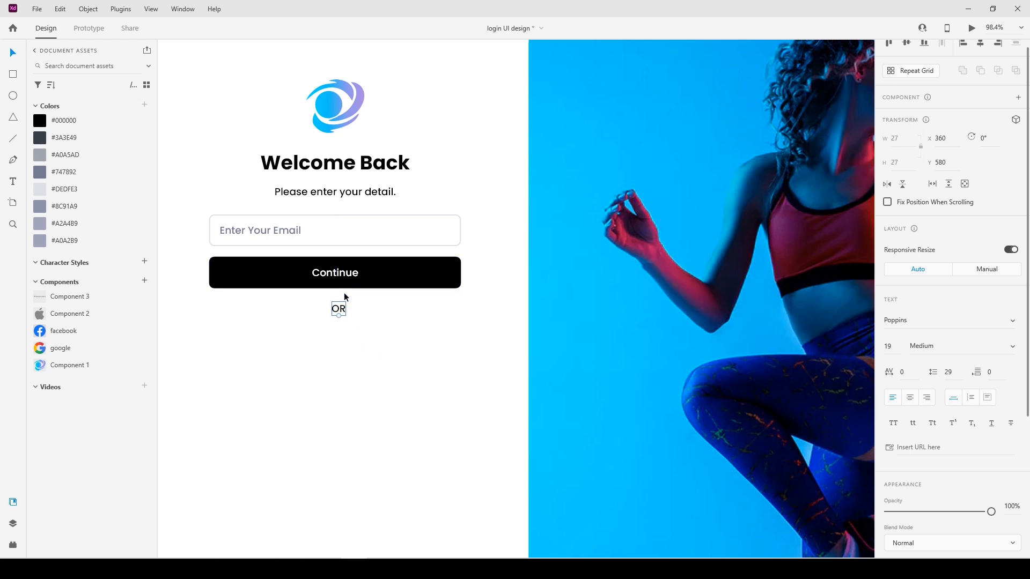
Draw a horizontal divider line to the right of "OR" and shift "OR" to X 353, centred under the button.
{"action": "left_click", "coordinate": [249, 338]}
{"action": "key", "text": "p"}
{"action": "left_click", "coordinate": [353, 309]}
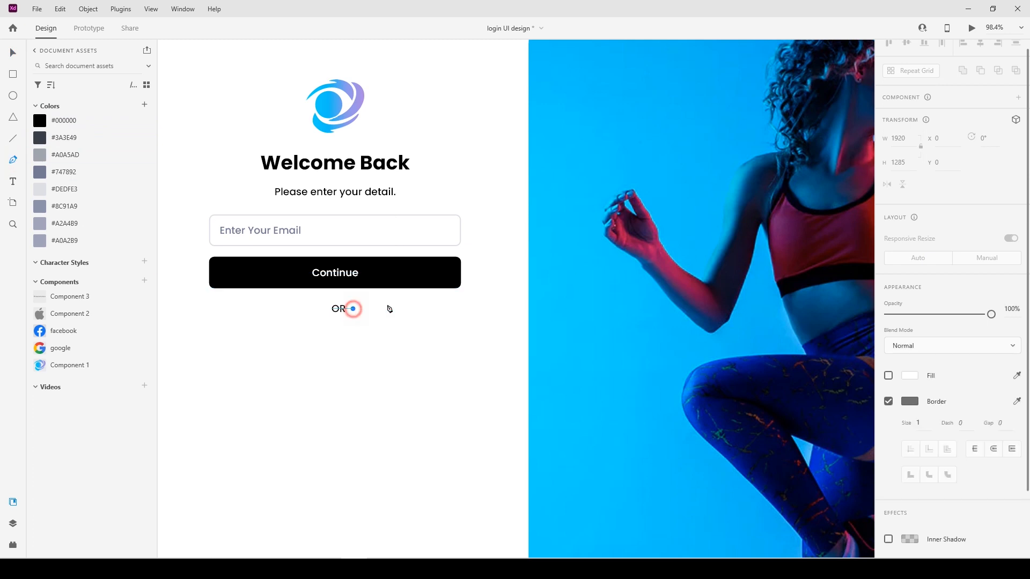
{"action": "left_click", "coordinate": [460, 308]}
{"action": "left_click", "coordinate": [13, 52]}
{"action": "left_click", "coordinate": [344, 310]}
{"action": "left_click_drag", "start_coordinate": [344, 311], "coordinate": [340, 307]}
Adjust the divider line to a width of 204.48 so its right end meets the Continue button's right edge.
{"action": "left_click", "coordinate": [396, 309]}
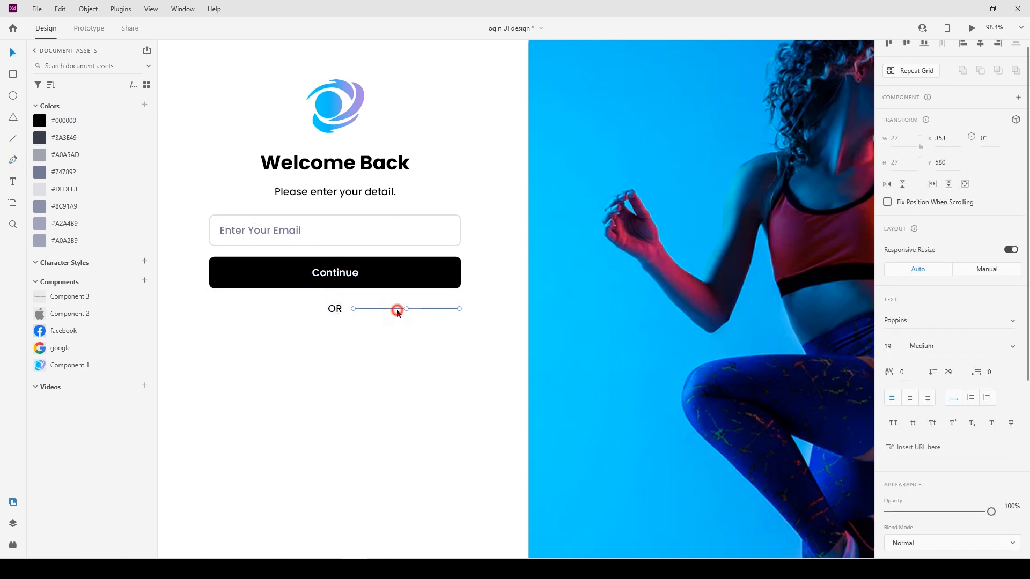
{"action": "left_click_drag", "start_coordinate": [460, 308], "coordinate": [460, 308]}
{"action": "scroll", "coordinate": [455, 314], "scroll_direction": "up", "scroll_amount": 5}
{"action": "left_click_drag", "start_coordinate": [409, 335], "coordinate": [646, 335]}
{"action": "scroll", "coordinate": [445, 309], "scroll_direction": "down", "scroll_amount": 4}
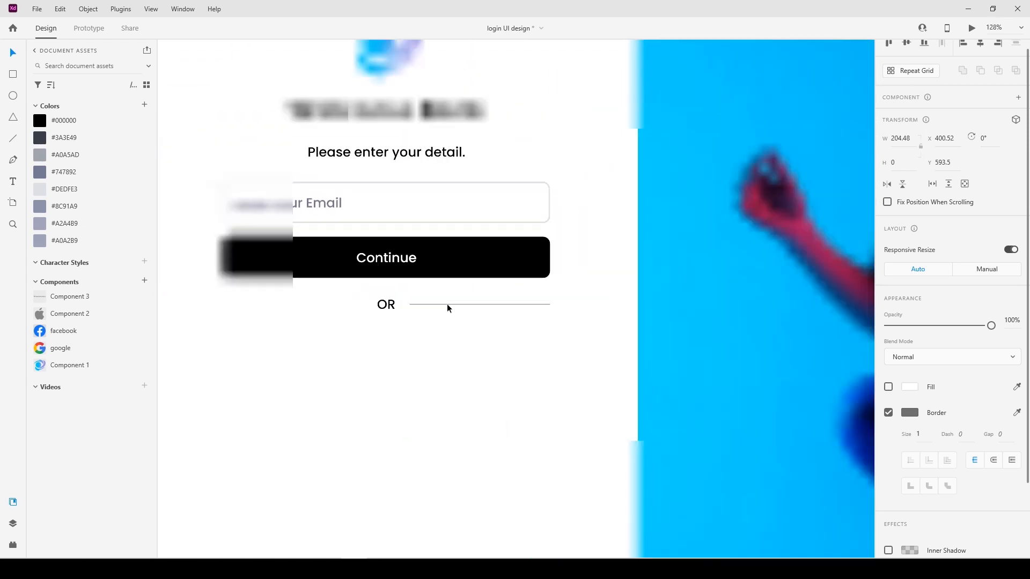
Copy the divider line to X 128 on the other side of "OR" and set both lines' border colour to #CCCCCC.
{"action": "left_click_drag", "start_coordinate": [446, 304], "coordinate": [260, 303]}
{"action": "left_click", "coordinate": [317, 345]}
{"action": "left_click", "coordinate": [425, 304]}
{"action": "left_click", "coordinate": [288, 305], "text": "shift"}
{"action": "scroll", "coordinate": [1027, 367], "scroll_direction": "down", "scroll_amount": 3}
{"action": "left_click", "coordinate": [909, 324]}
{"action": "left_click_drag", "start_coordinate": [749, 303], "coordinate": [736, 276]}
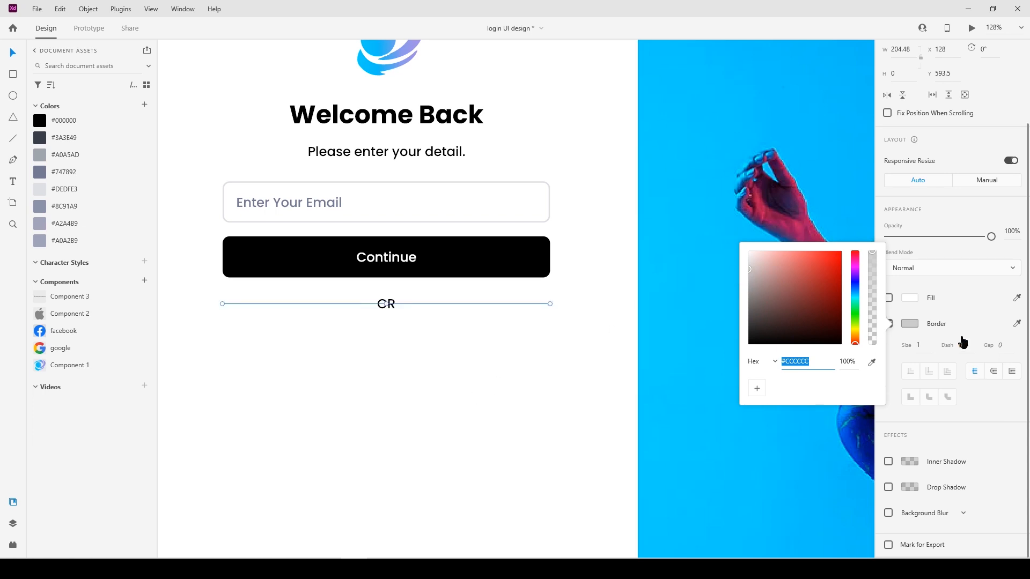
{"action": "left_click", "coordinate": [924, 345]}
{"action": "key", "text": "Up"}
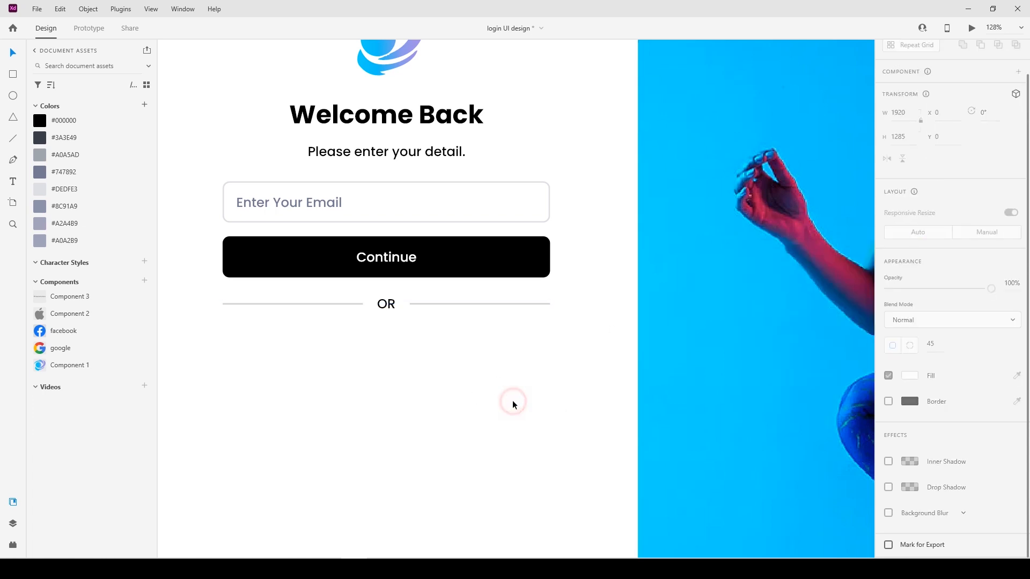
{"action": "scroll", "coordinate": [513, 400], "scroll_direction": "down", "scroll_amount": 5}
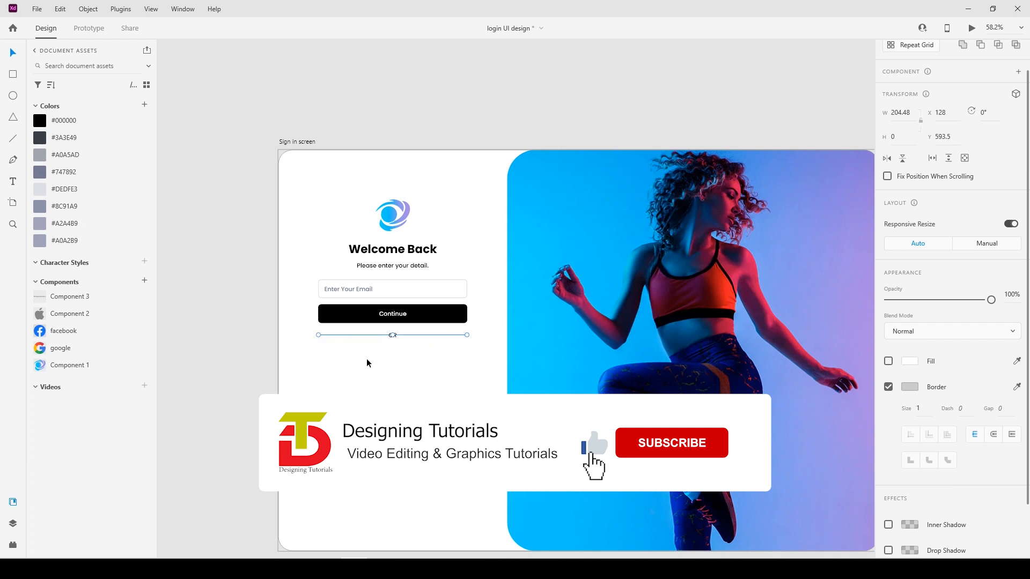
{"action": "left_click", "coordinate": [368, 361]}
{"action": "left_click", "coordinate": [369, 374]}
Change the border colour of both divider lines beside "OR" to a paler grey.
{"action": "left_click", "coordinate": [425, 335]}
{"action": "left_click", "coordinate": [363, 335]}
{"action": "left_click", "coordinate": [888, 387]}
{"action": "left_click", "coordinate": [909, 386]}
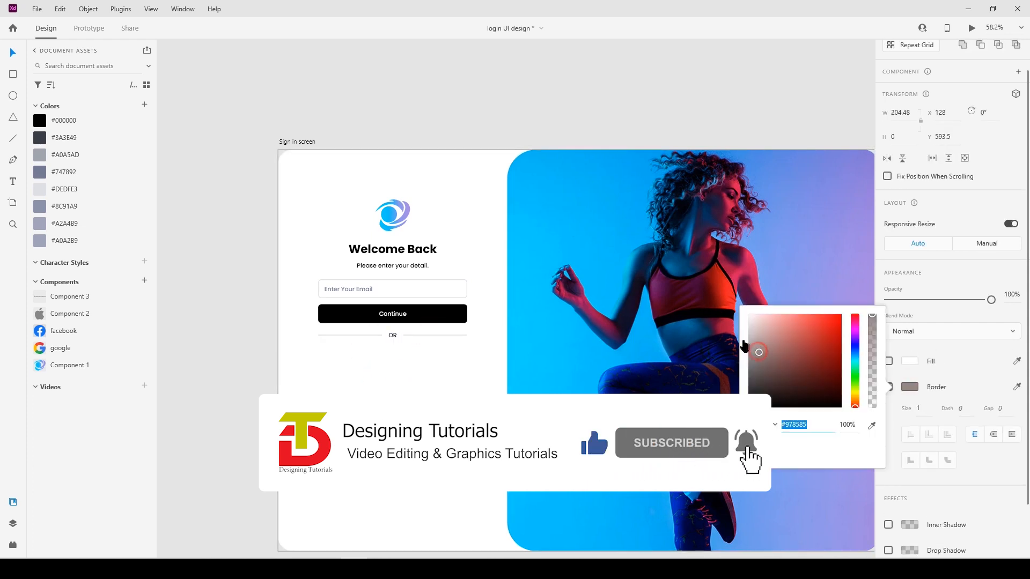
{"action": "left_click", "coordinate": [477, 374]}
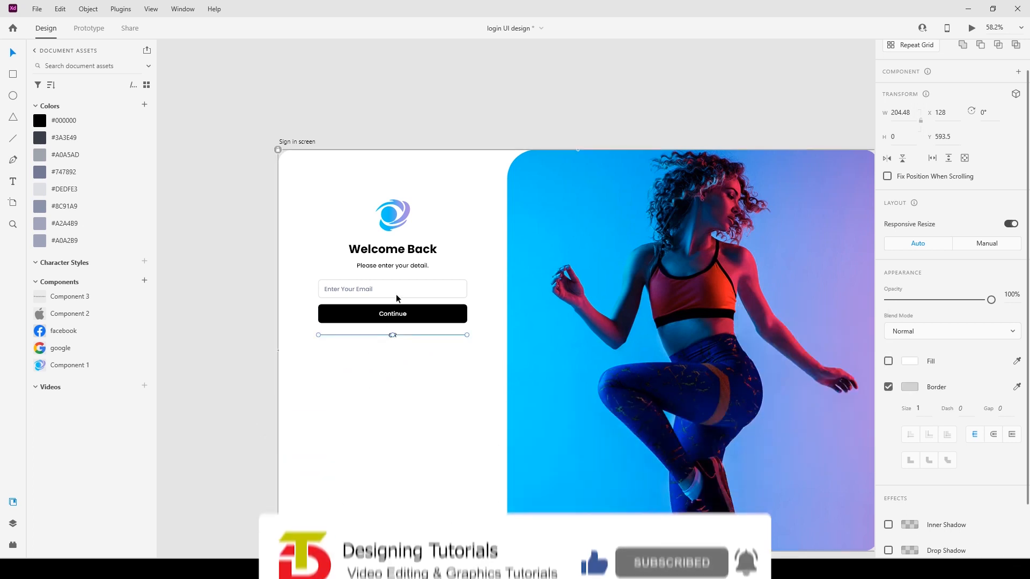
Duplicate the email field's outline three times below the "OR" divider, spaced 20 apart, with the lower two at Y 712 and Y 792.
{"action": "left_click", "coordinate": [397, 290]}
{"action": "mouse_move", "coordinate": [399, 366]}
{"action": "left_mouse_down"}
{"action": "mouse_move", "coordinate": [385, 362]}
{"action": "mouse_move", "coordinate": [383, 387]}
{"action": "left_mouse_up"}
{"action": "key", "text": "Down"}
{"action": "key", "text": "Down"}
{"action": "left_click", "coordinate": [377, 395]}
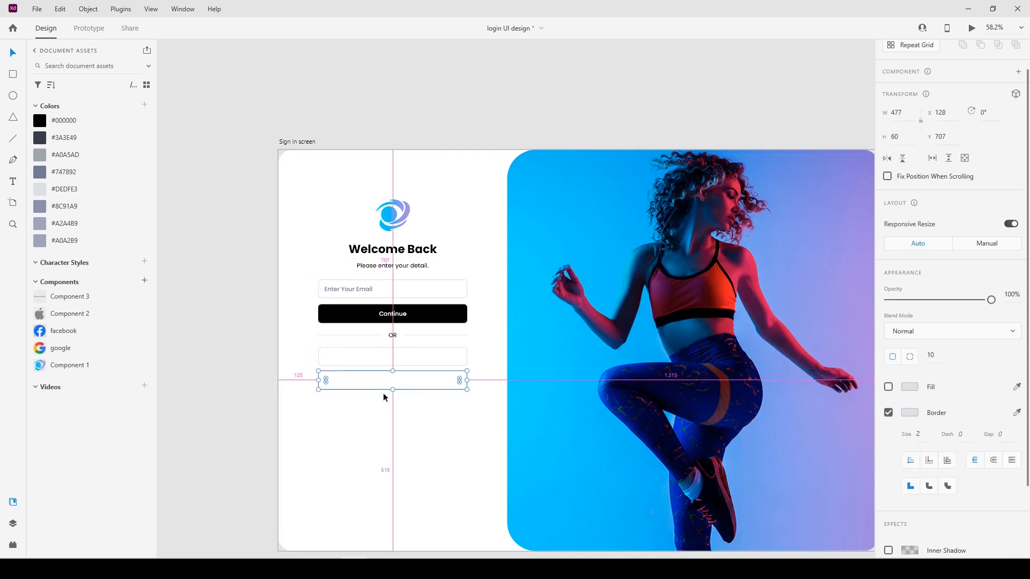
{"action": "key", "text": "Down"}
{"action": "key", "text": "Down"}
{"action": "key", "text": "Down"}
{"action": "key", "text": "Down"}
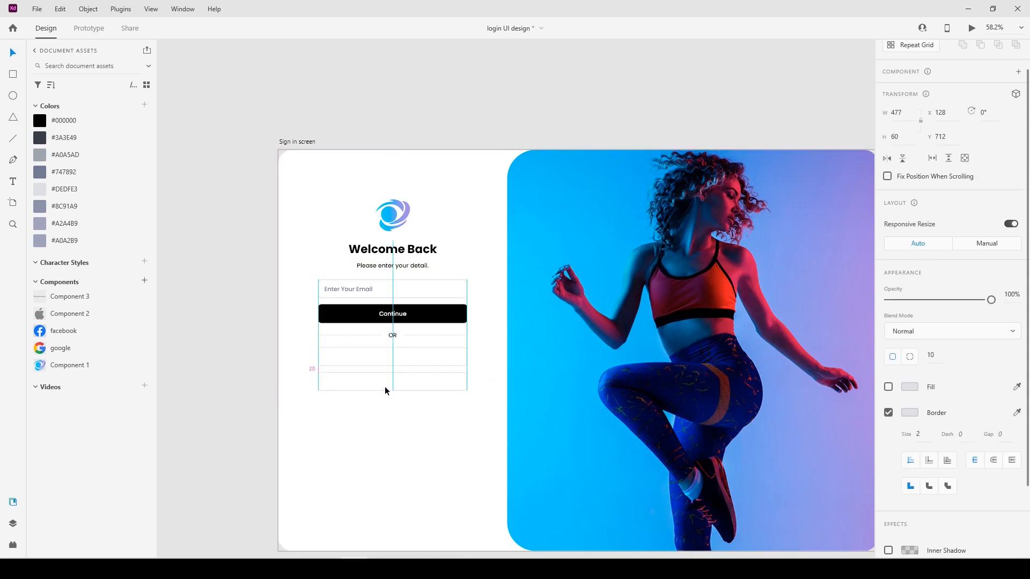
{"action": "left_click_drag", "start_coordinate": [381, 390], "coordinate": [387, 414]}
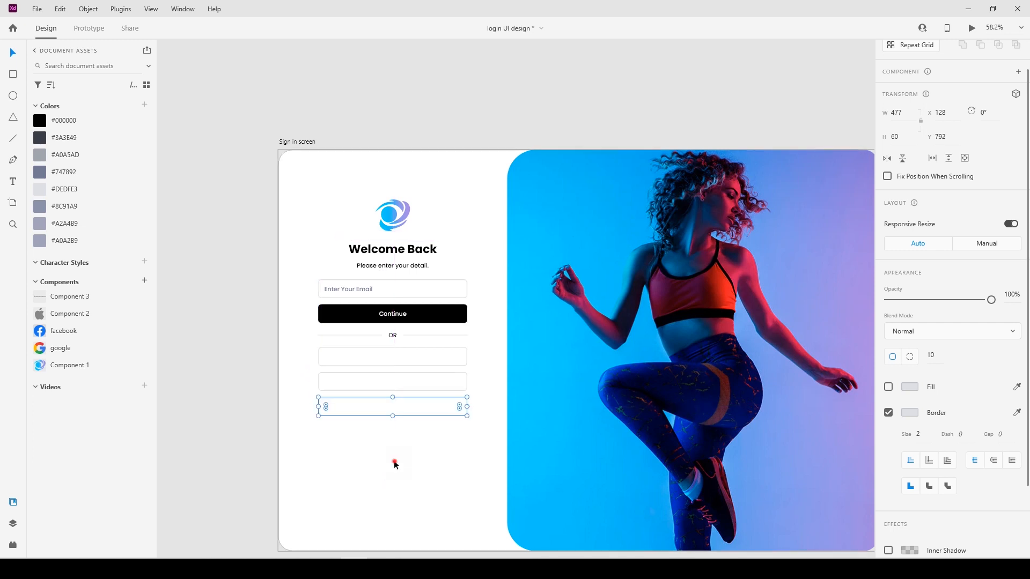
{"action": "left_click", "coordinate": [393, 463]}
Copy the email placeholder text into the first empty box, change it to "Continue with Google" and centre it horizontally in the box.
{"action": "scroll", "coordinate": [289, 391], "scroll_direction": "up", "scroll_amount": 5}
{"action": "left_click_drag", "start_coordinate": [284, 170], "coordinate": [369, 267]}
{"action": "double_click", "coordinate": [369, 268]}
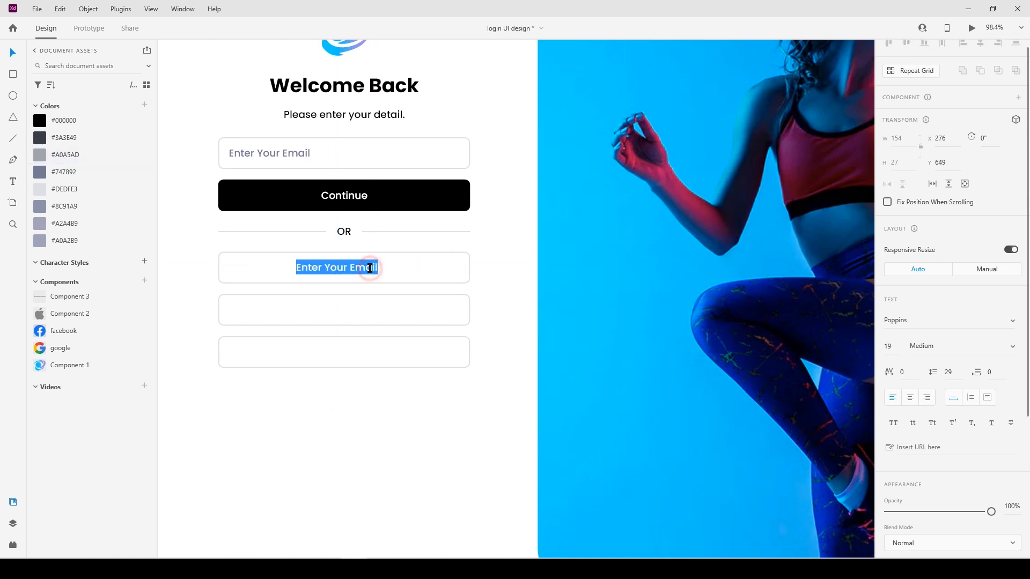
{"action": "type", "text": "Continue with Google"}
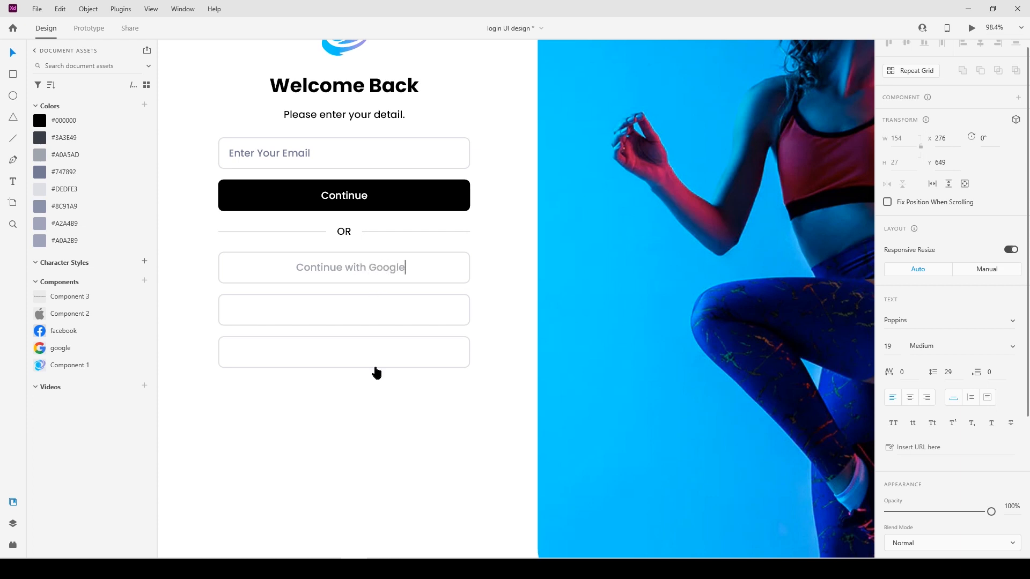
{"action": "key", "text": "Escape"}
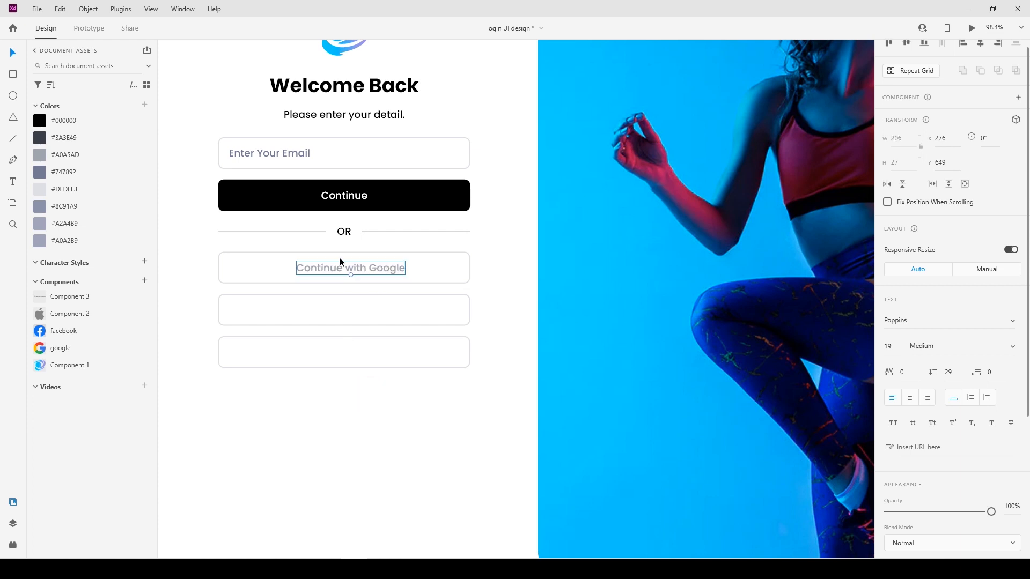
{"action": "left_click", "coordinate": [401, 281], "text": "shift"}
{"action": "left_click", "coordinate": [979, 42]}
Duplicate the Google label into the two boxes below and change the middle one to "Continue with Facebook".
{"action": "left_click_drag", "start_coordinate": [346, 268], "coordinate": [354, 310]}
{"action": "left_click_drag", "start_coordinate": [356, 308], "coordinate": [360, 351]}
{"action": "double_click", "coordinate": [372, 311]}
{"action": "left_click_drag", "start_coordinate": [364, 310], "coordinate": [426, 314]}
{"action": "type", "text": "Fa"}
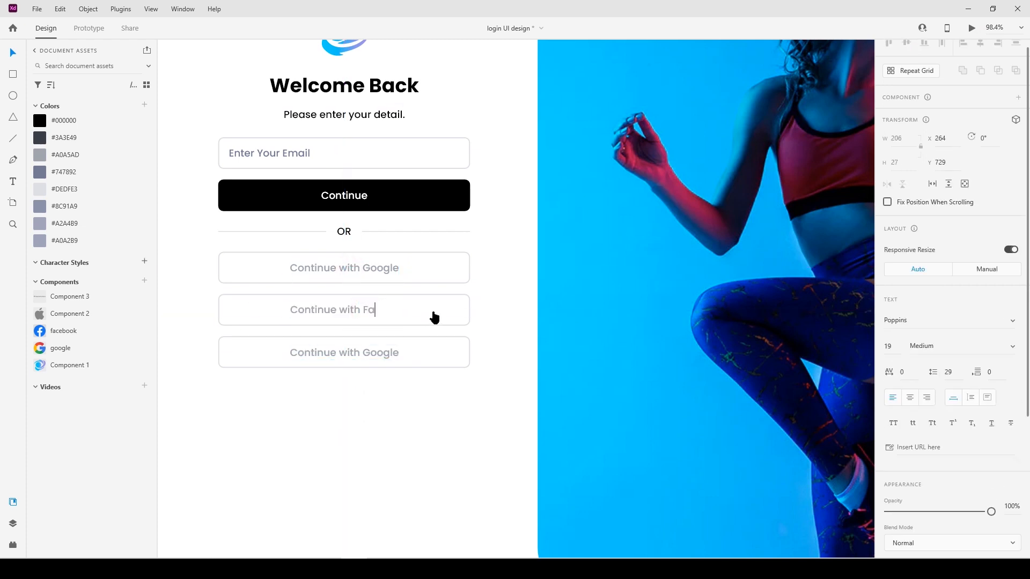
{"action": "type", "text": "cebook"}
Change the label in the lowest box to "Continue with Apple".
{"action": "double_click", "coordinate": [380, 351]}
{"action": "left_click_drag", "start_coordinate": [362, 352], "coordinate": [436, 363]}
{"action": "type", "text": "Appl"}
{"action": "key", "text": "Escape"}
{"action": "left_click", "coordinate": [351, 398]}
Place the Facebook and Apple icon components beside the artboard and the Google icon in front of "Continue with Google".
{"action": "left_click_drag", "start_coordinate": [294, 424], "coordinate": [397, 412]}
{"action": "scroll", "coordinate": [377, 411], "scroll_direction": "down", "scroll_amount": 2}
{"action": "scroll", "coordinate": [377, 414], "scroll_direction": "down", "scroll_amount": 1}
{"action": "left_click_drag", "start_coordinate": [75, 337], "coordinate": [212, 352]}
{"action": "left_click_drag", "start_coordinate": [67, 315], "coordinate": [211, 399]}
{"action": "left_click_drag", "start_coordinate": [212, 352], "coordinate": [381, 288]}
{"action": "scroll", "coordinate": [410, 292], "scroll_direction": "up", "scroll_amount": 5}
{"action": "scroll", "coordinate": [403, 292], "scroll_direction": "up", "scroll_amount": 1}
Align the Google icon at X 212 vertically with its label and group the two.
{"action": "left_click", "coordinate": [397, 281], "text": "shift"}
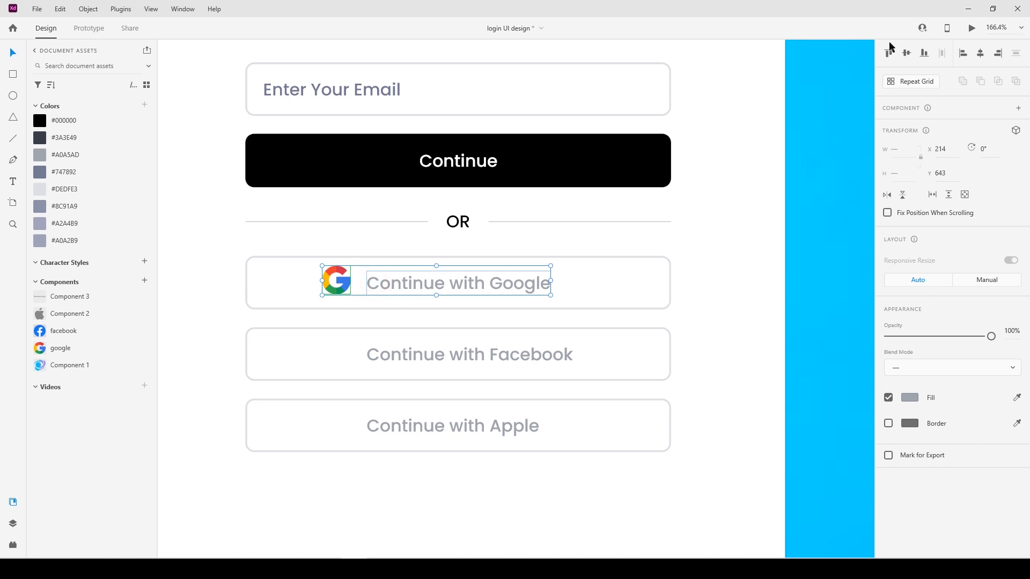
{"action": "left_click", "coordinate": [328, 291]}
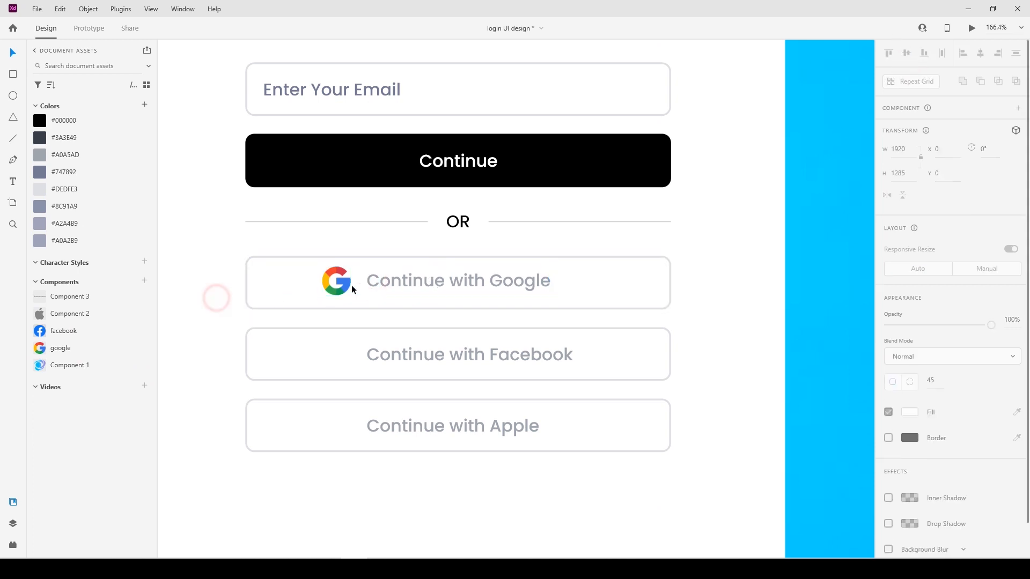
{"action": "left_click", "coordinate": [390, 279], "text": "shift"}
{"action": "right_click", "coordinate": [391, 279]}
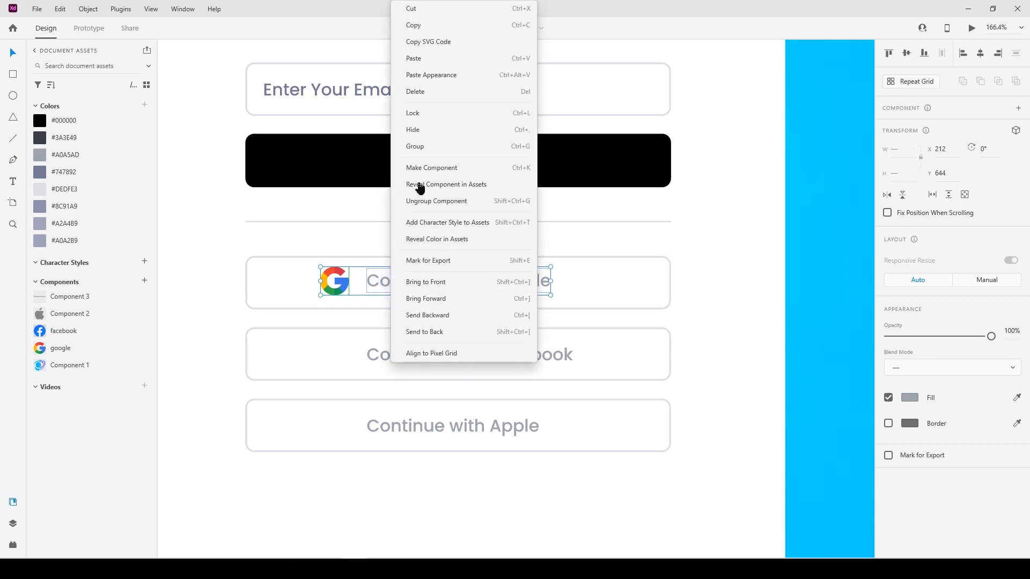
{"action": "left_click", "coordinate": [427, 149]}
Centre the Google icon and label group horizontally and vertically within its box.
{"action": "left_click", "coordinate": [608, 306], "text": "shift"}
{"action": "left_click", "coordinate": [980, 53]}
{"action": "left_click", "coordinate": [906, 53]}
{"action": "left_click", "coordinate": [745, 267]}
Move the Facebook icon in front of "Continue with Facebook" at X 212 and align it vertically with the label.
{"action": "left_click_drag", "start_coordinate": [242, 345], "coordinate": [501, 255]}
{"action": "left_click_drag", "start_coordinate": [229, 256], "coordinate": [604, 269]}
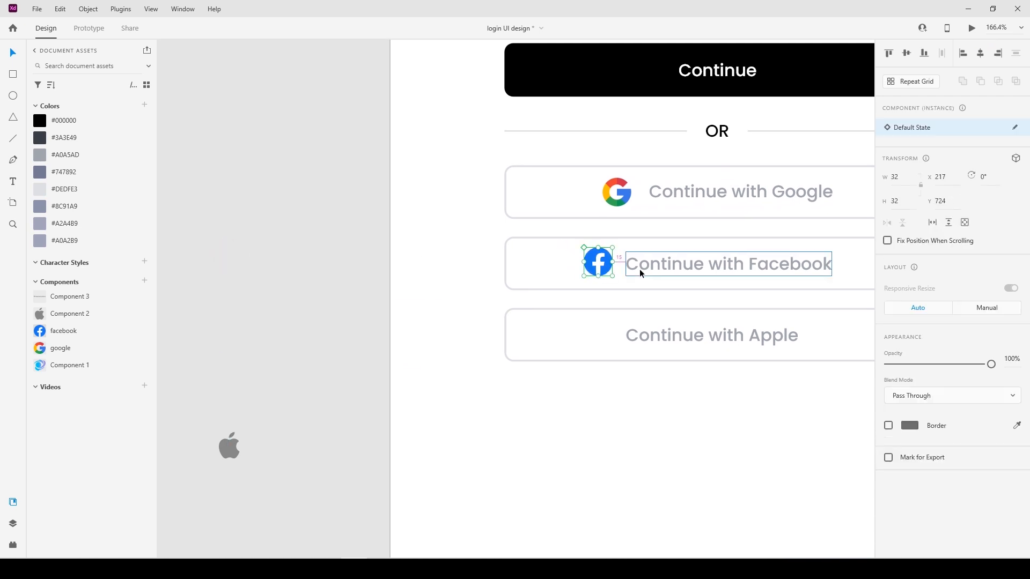
{"action": "key", "text": "Left"}
{"action": "key", "text": "Left"}
{"action": "key", "text": "Left"}
{"action": "key", "text": "Left"}
{"action": "key", "text": "Left"}
{"action": "left_click", "coordinate": [639, 269], "text": "shift"}
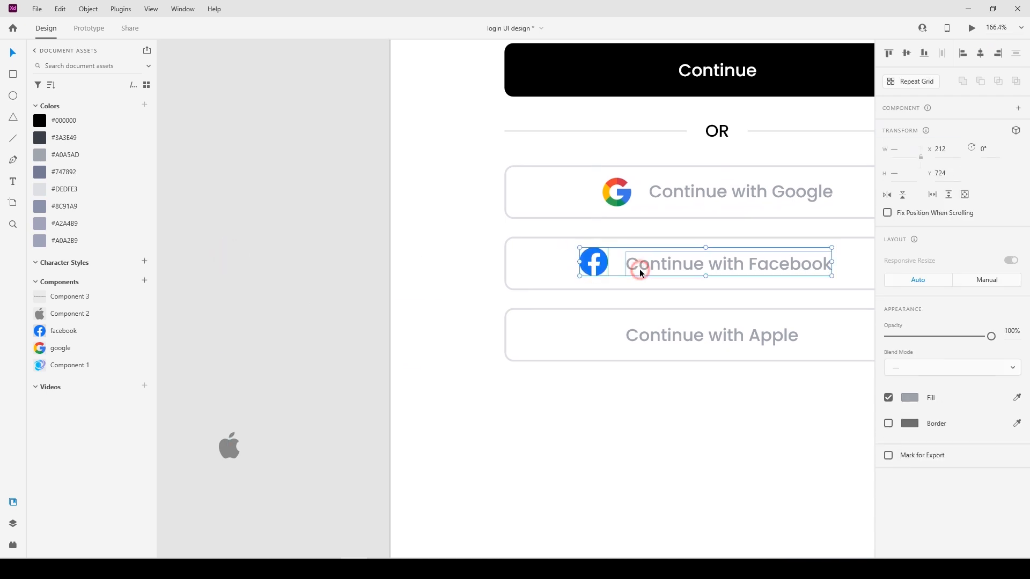
{"action": "left_click", "coordinate": [906, 53]}
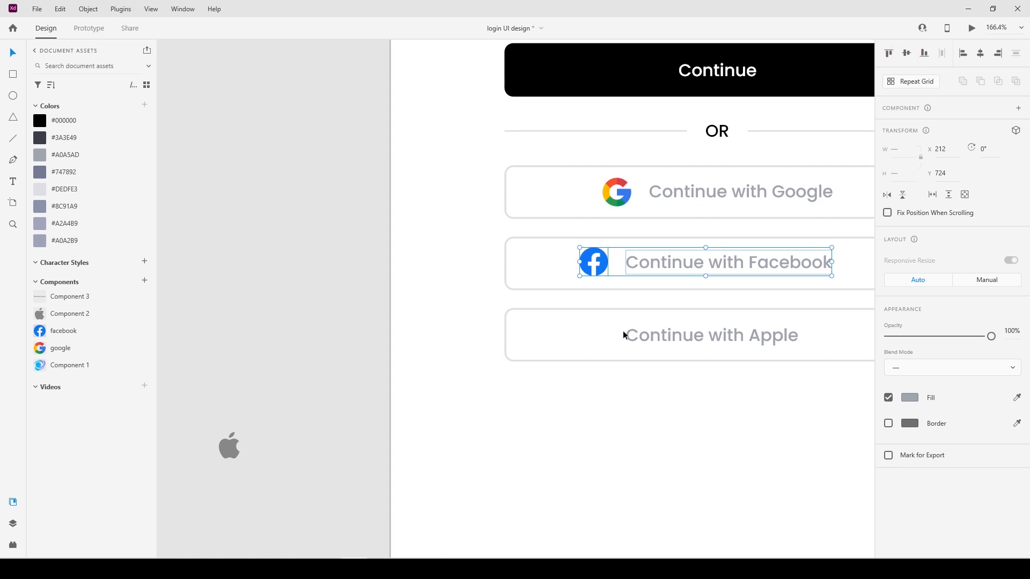
Group the Facebook icon with its label and centre the group within its box.
{"action": "key", "text": "ctrl+g"}
{"action": "left_click", "coordinate": [724, 289], "text": "shift"}
{"action": "left_click", "coordinate": [979, 54]}
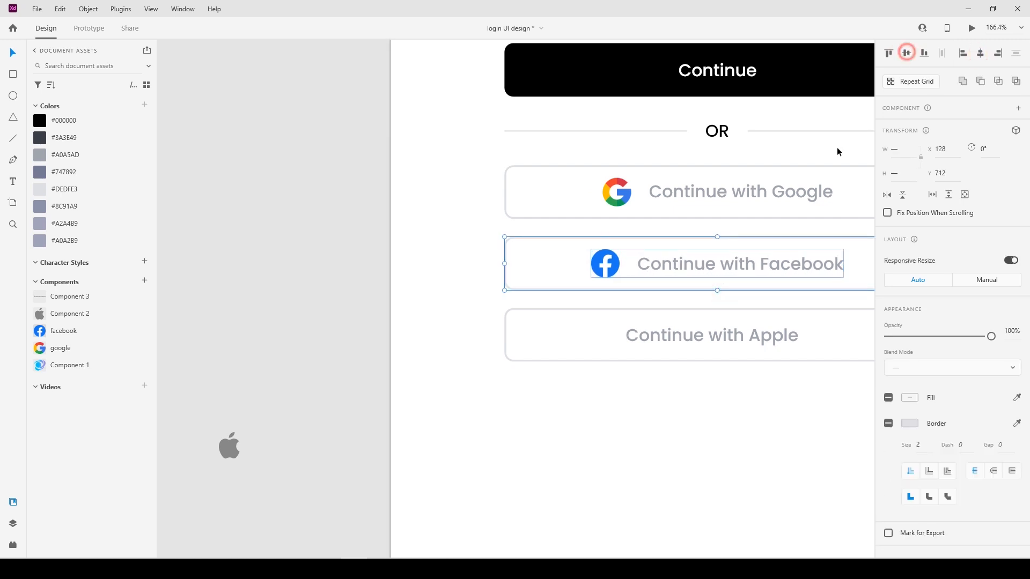
Move the Apple icon in front of "Continue with Apple" at X 220 and align it vertically with the label.
{"action": "left_click_drag", "start_coordinate": [246, 450], "coordinate": [593, 337]}
{"action": "left_click", "coordinate": [638, 337]}
{"action": "left_click", "coordinate": [591, 335]}
{"action": "key", "text": "shift+Right"}
{"action": "left_click", "coordinate": [646, 326], "text": "shift"}
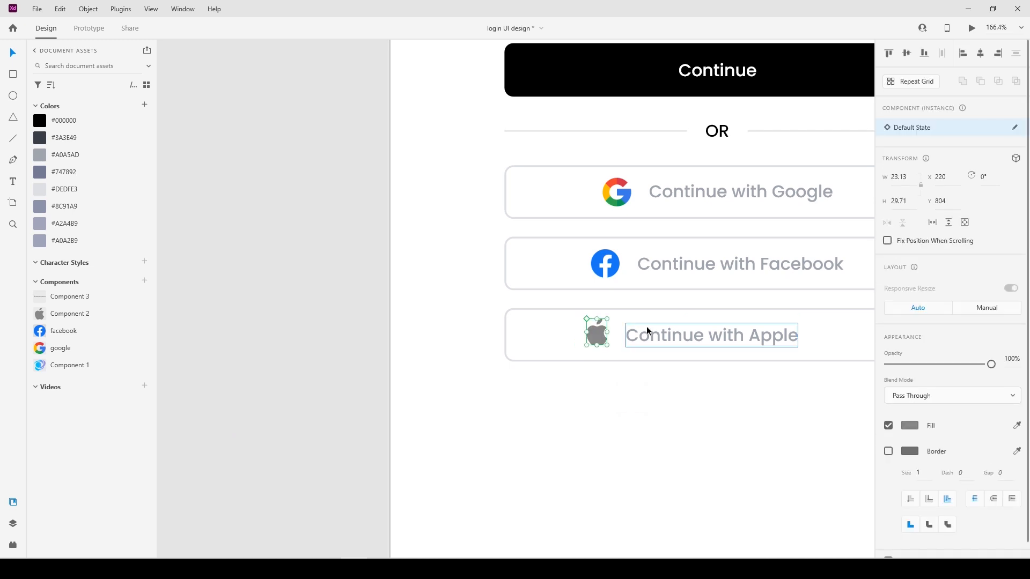
{"action": "left_click", "coordinate": [906, 53]}
Group the Apple icon with its label and centre the group within its box.
{"action": "left_click", "coordinate": [700, 362], "text": "shift"}
{"action": "left_click", "coordinate": [980, 53]}
{"action": "left_click", "coordinate": [906, 53]}
{"action": "left_click", "coordinate": [732, 379]}
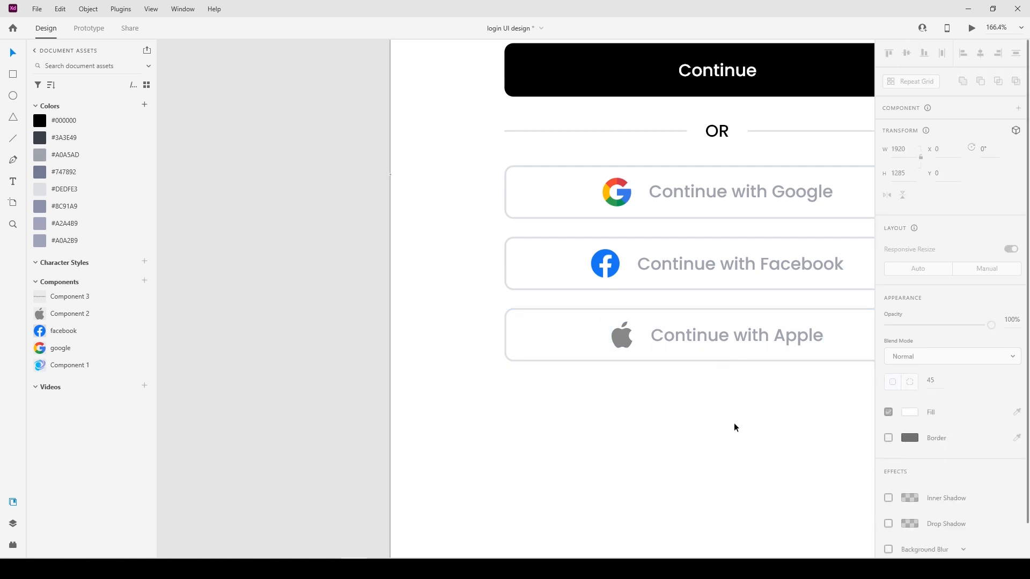
Copy the "Continue with Apple" text below its box at Y 882 and change it to "Don't have an account? Sign up".
{"action": "scroll", "coordinate": [483, 370], "scroll_direction": "down", "scroll_amount": 5}
{"action": "left_click", "coordinate": [465, 282]}
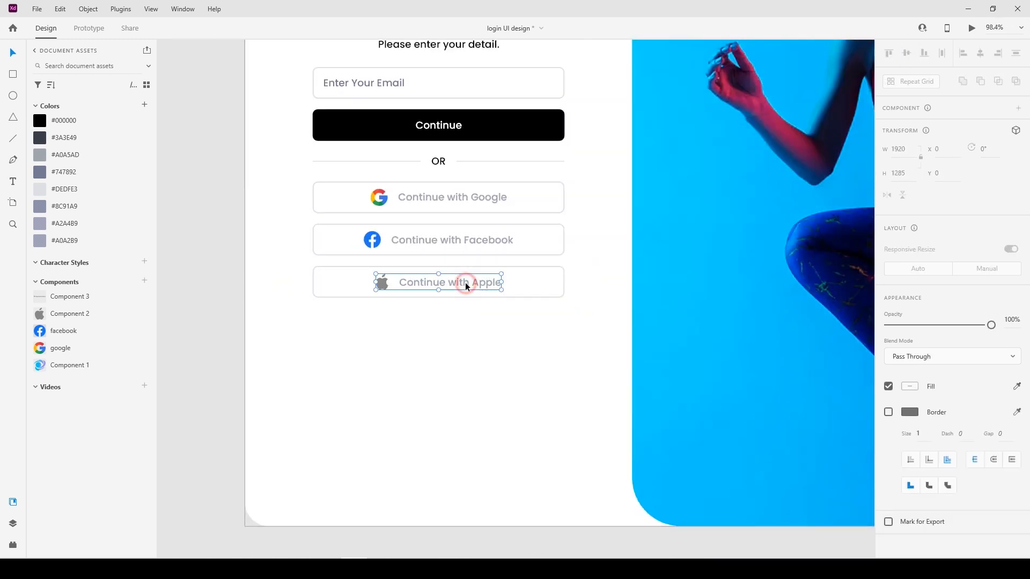
{"action": "left_click", "coordinate": [465, 282]}
{"action": "left_click_drag", "start_coordinate": [465, 282], "coordinate": [465, 318]}
{"action": "key", "text": "Down"}
{"action": "key", "text": "Down"}
{"action": "key", "text": "Down"}
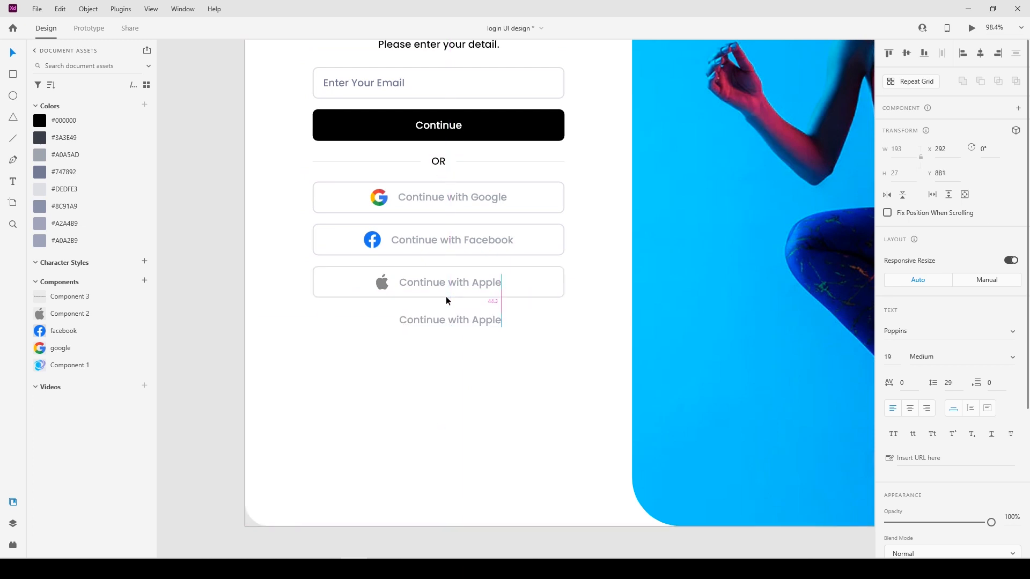
{"action": "key", "text": "Down"}
{"action": "double_click", "coordinate": [460, 322]}
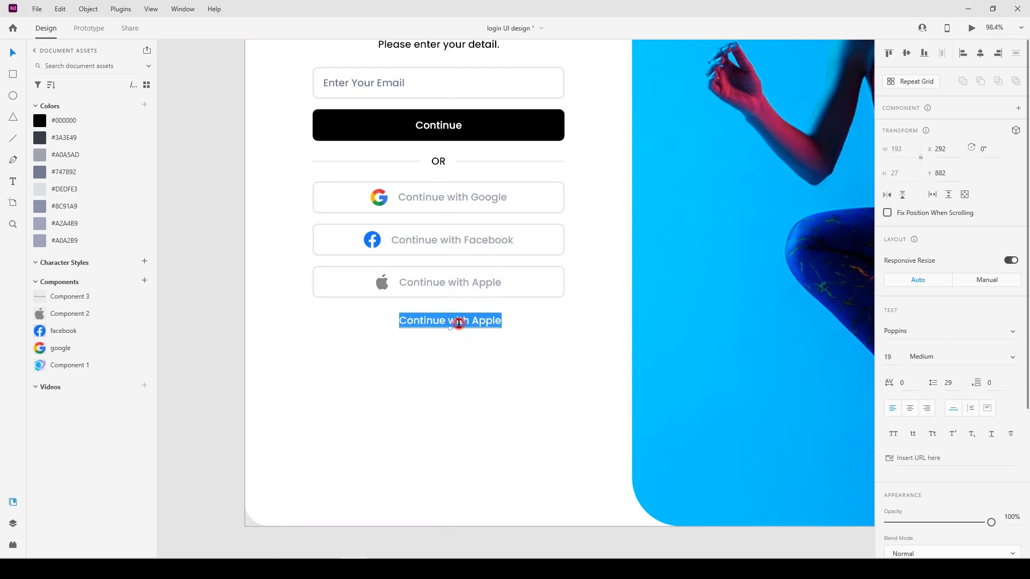
{"action": "type", "text": "Don't have an account? Sign up"}
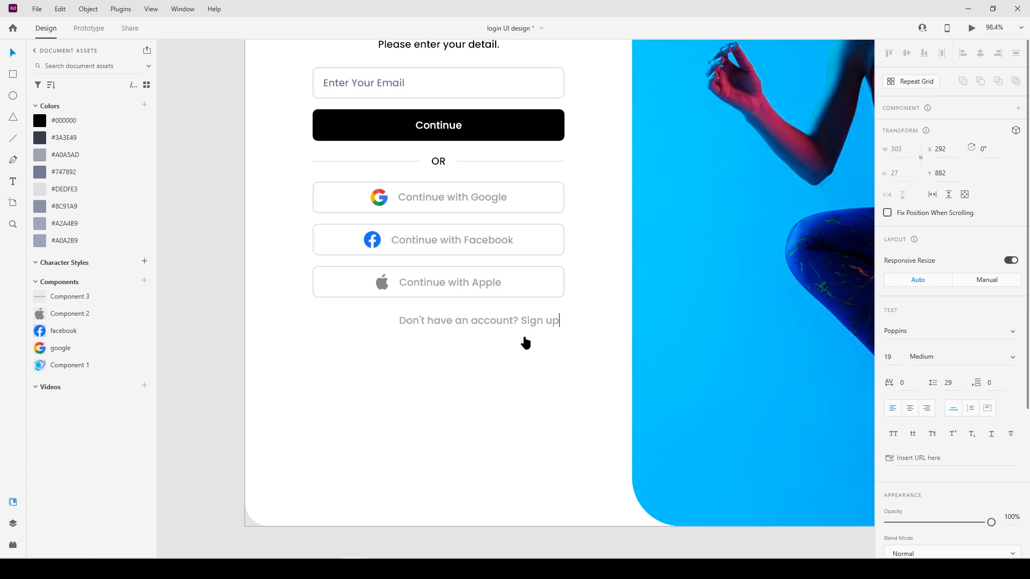
Underline only the words "Sign up" in the account prompt.
{"action": "left_click_drag", "start_coordinate": [524, 320], "coordinate": [593, 320]}
{"action": "left_click_drag", "start_coordinate": [527, 324], "coordinate": [520, 322]}
{"action": "left_click", "coordinate": [991, 434]}
{"action": "scroll", "coordinate": [911, 424], "scroll_direction": "down", "scroll_amount": 3}
{"action": "left_click", "coordinate": [909, 428]}
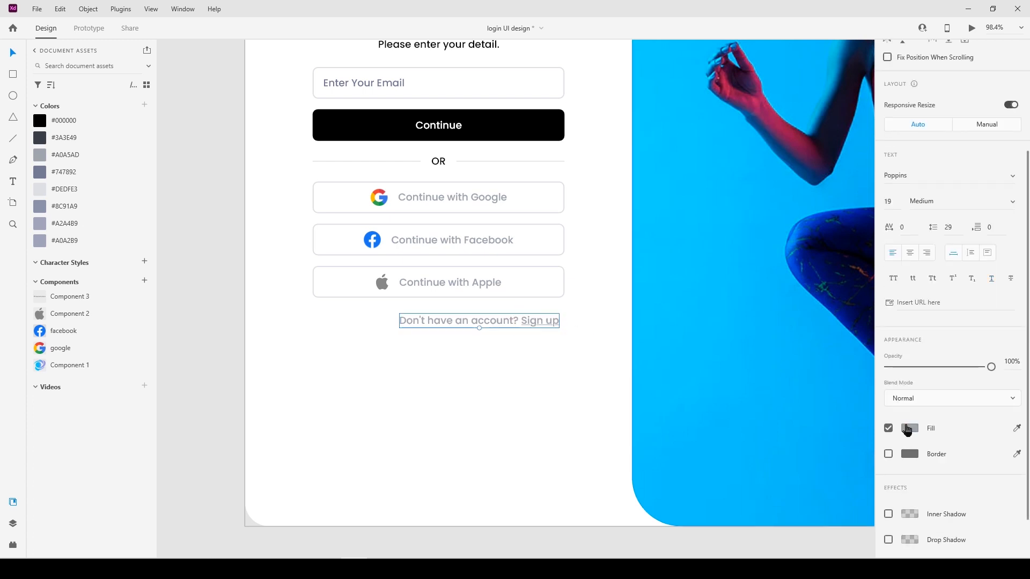
{"action": "left_click", "coordinate": [832, 370]}
{"action": "key", "text": "ctrl+z"}
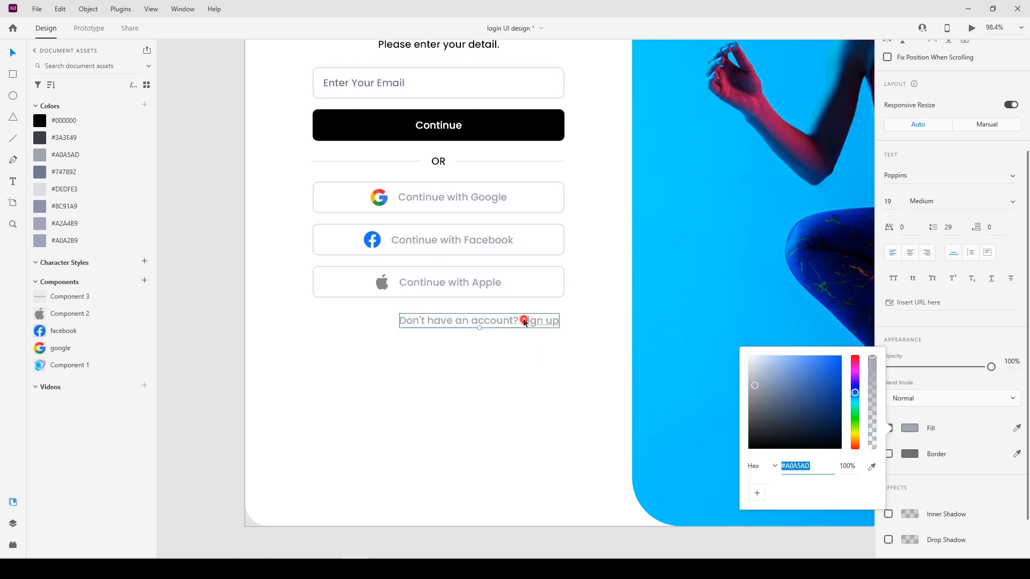
Set the fill colour of the words "Sign up" to the blue #2B59A2.
{"action": "double_click", "coordinate": [523, 320]}
{"action": "left_click_drag", "start_coordinate": [522, 321], "coordinate": [611, 325]}
{"action": "left_click", "coordinate": [904, 428]}
{"action": "left_click", "coordinate": [817, 389]}
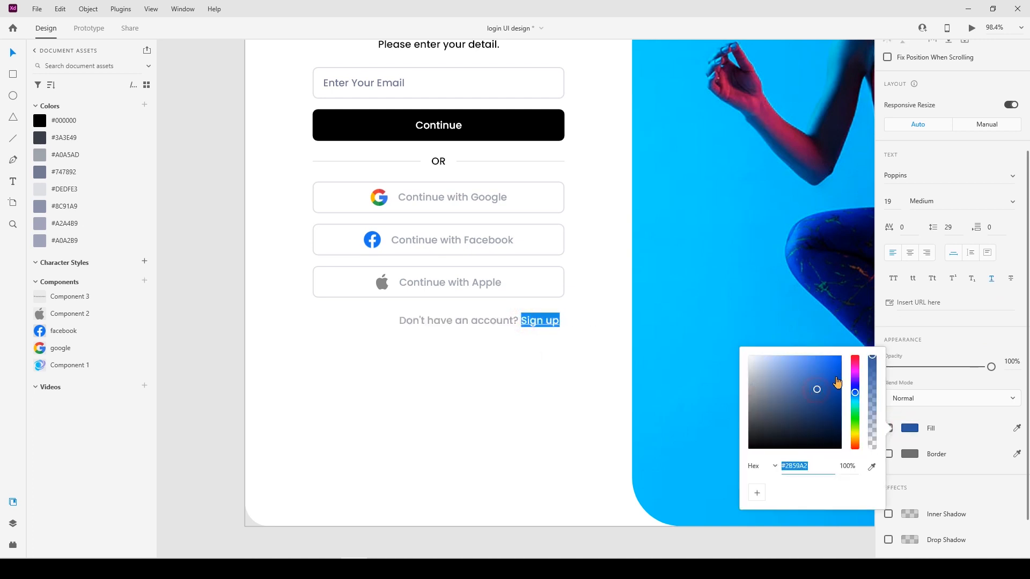
{"action": "left_click", "coordinate": [541, 410]}
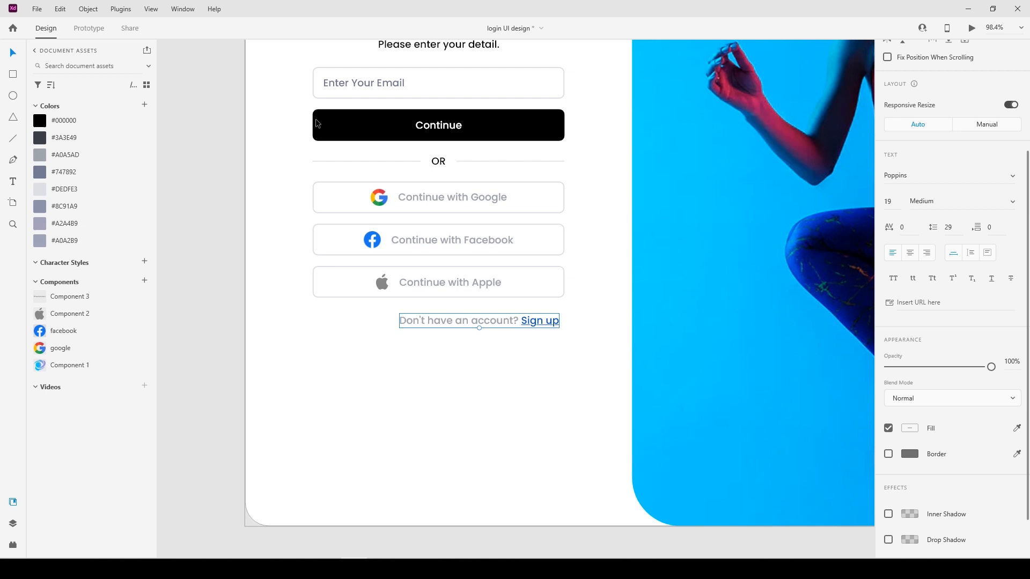
Centre the account prompt beneath the Apple box and set its font size to 16.
{"action": "left_click_drag", "start_coordinate": [518, 317], "coordinate": [470, 320]}
{"action": "key", "text": "alt"}
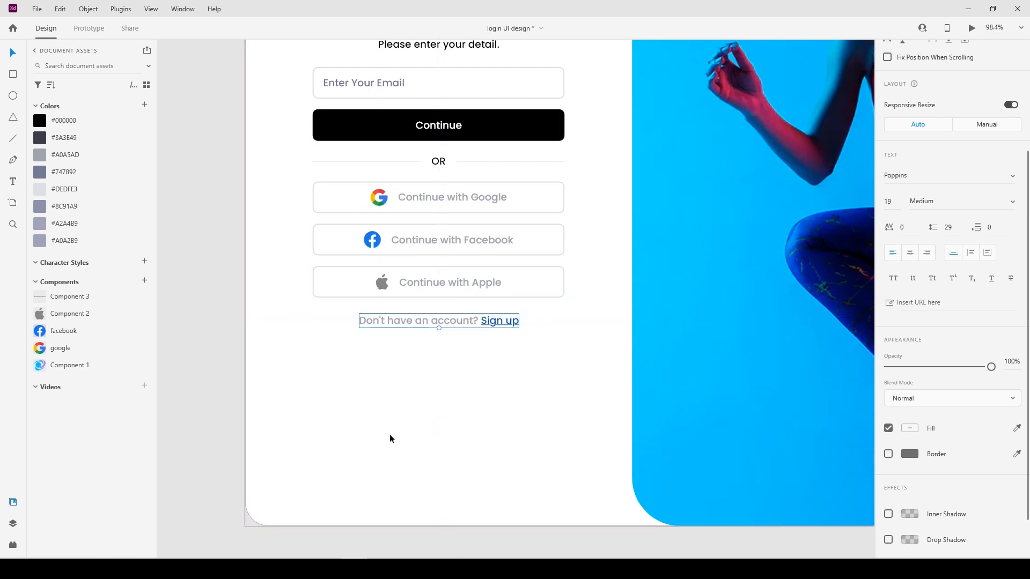
{"action": "left_click", "coordinate": [894, 203]}
{"action": "type", "text": "16"}
{"action": "key", "text": "Return"}
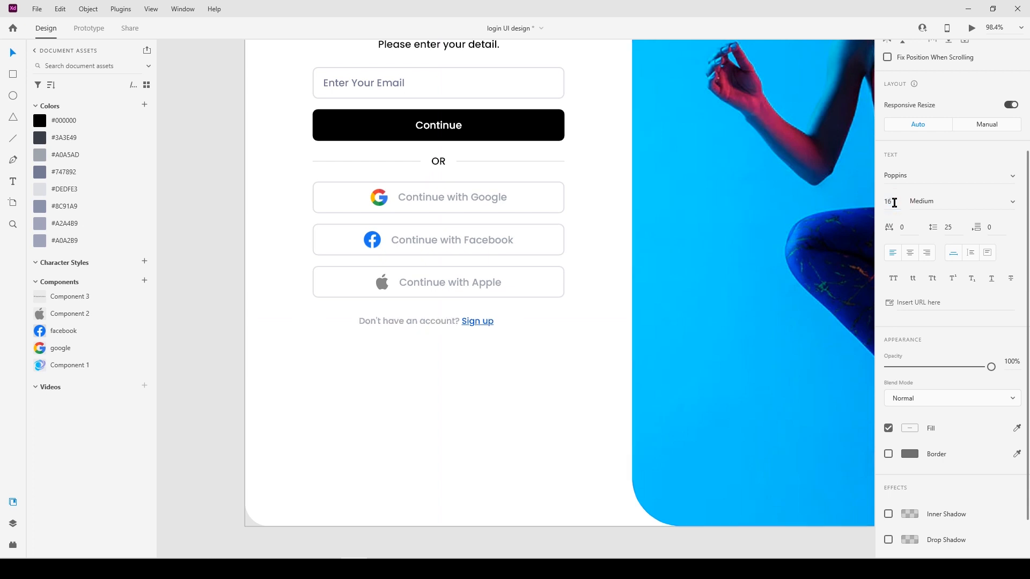
Apply the saved colour #3A3E49 to the account prompt text.
{"action": "double_click", "coordinate": [458, 320]}
{"action": "left_click_drag", "start_coordinate": [460, 322], "coordinate": [276, 332]}
{"action": "left_click", "coordinate": [913, 428]}
{"action": "left_click", "coordinate": [67, 141]}
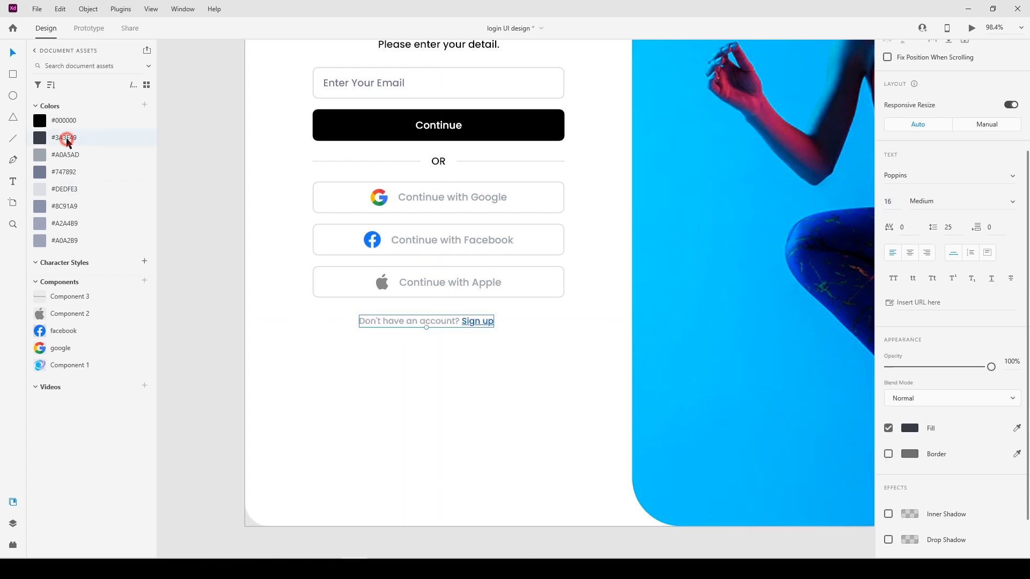
Recolour only the words "Sign up" in the account prompt to a dark blue.
{"action": "double_click", "coordinate": [464, 322]}
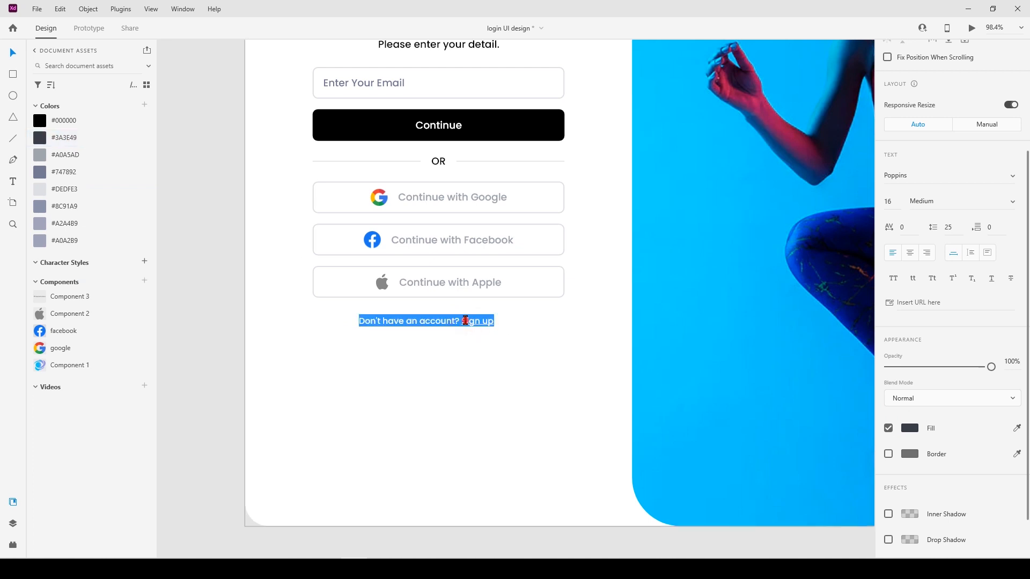
{"action": "left_click_drag", "start_coordinate": [460, 321], "coordinate": [511, 322]}
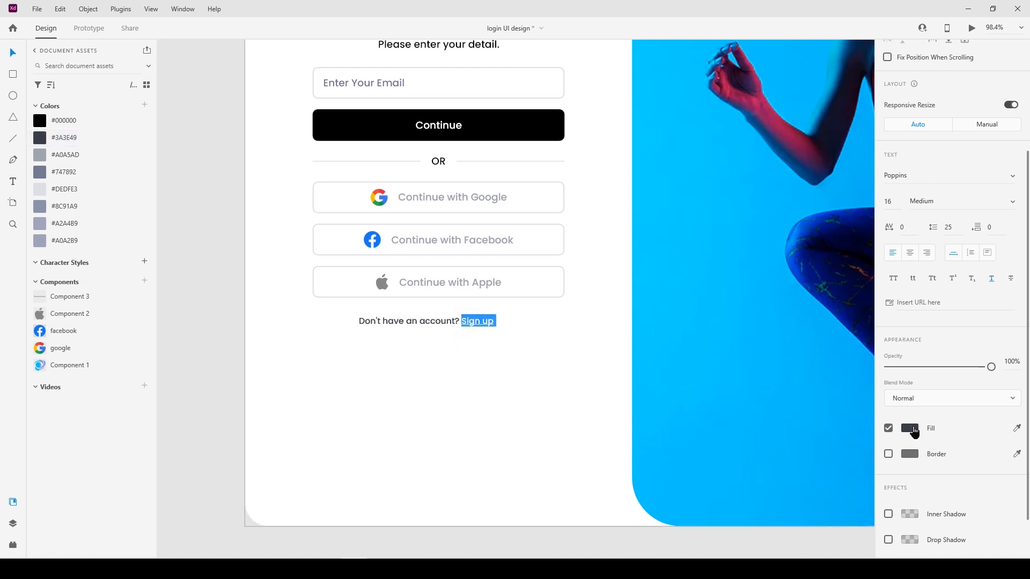
{"action": "left_click", "coordinate": [913, 432]}
{"action": "left_click", "coordinate": [820, 390]}
{"action": "left_click", "coordinate": [494, 396]}
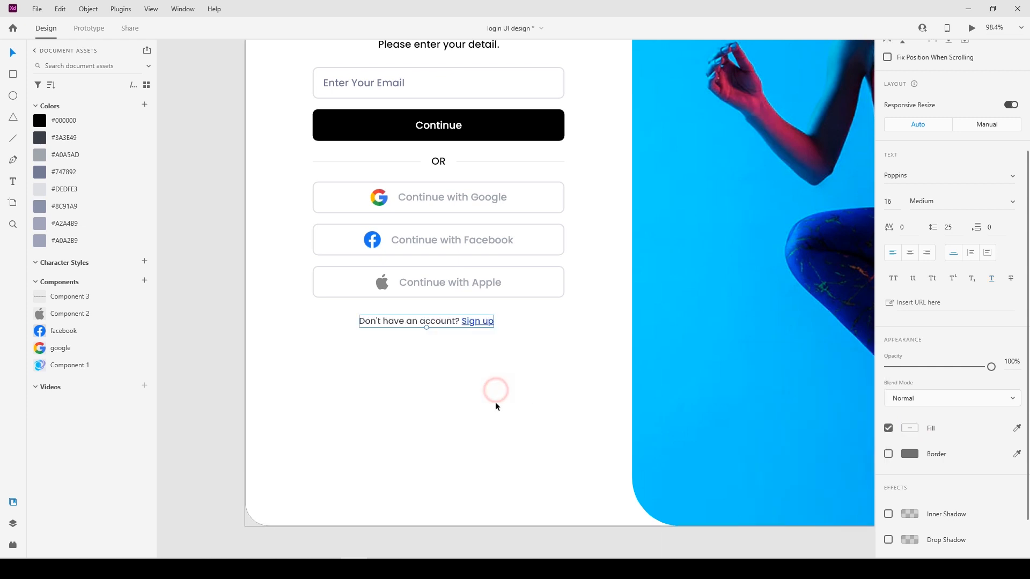
Place the "© Pixatronix 2044" copyright text near the sign-in artboard's lower-left corner, at Y 1220.
{"action": "left_click", "coordinate": [402, 428]}
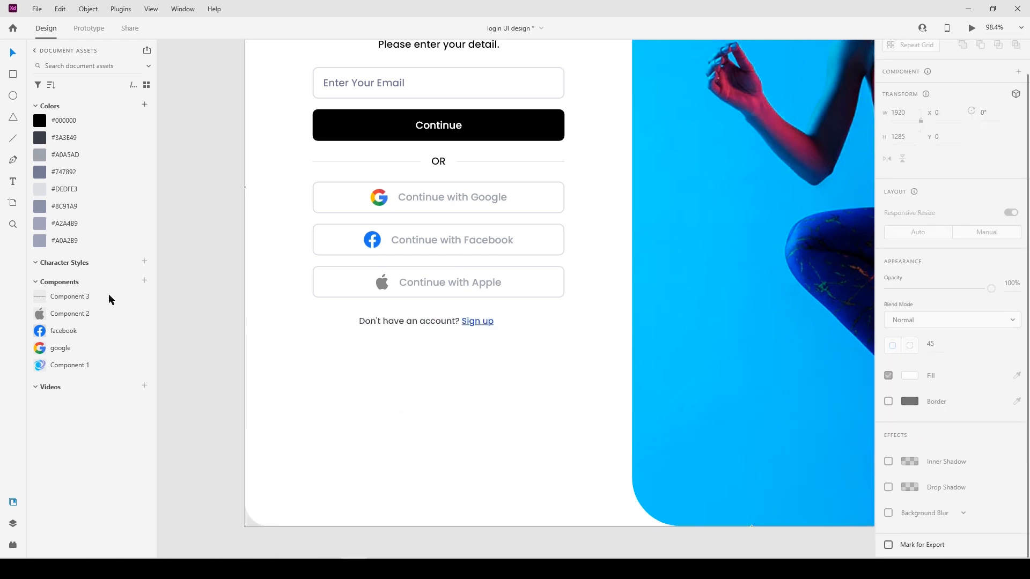
{"action": "left_click_drag", "start_coordinate": [178, 351], "coordinate": [293, 521]}
{"action": "key", "text": "shift+Right"}
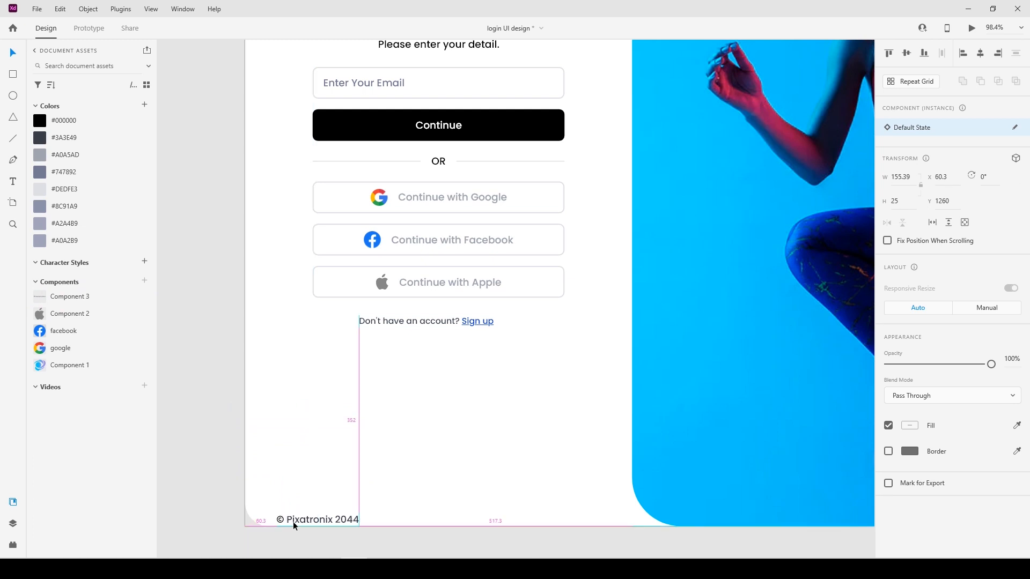
{"action": "key", "text": "shift+Up"}
{"action": "key", "text": "shift+Up"}
{"action": "key", "text": "shift+Up"}
{"action": "key", "text": "shift+Up"}
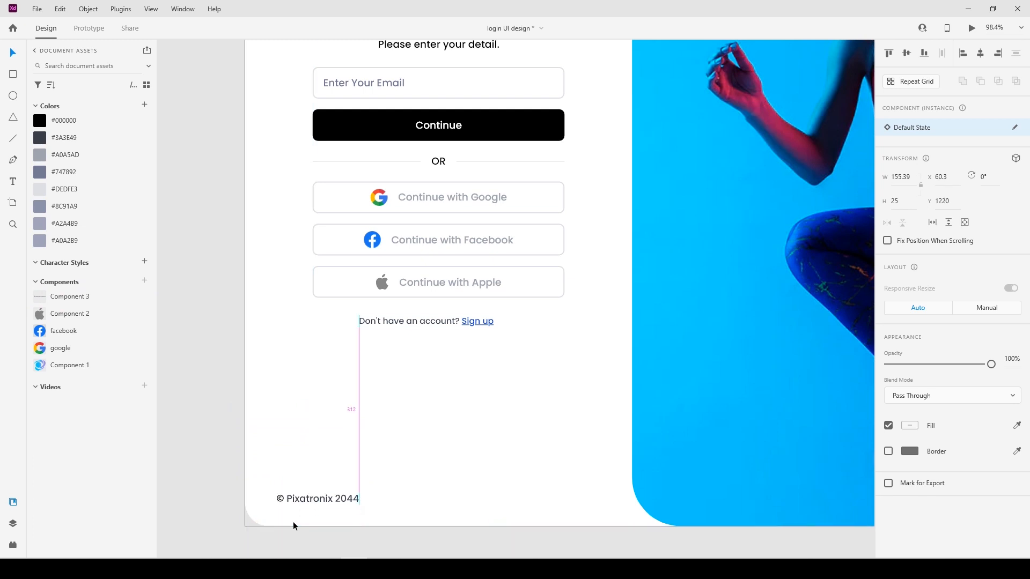
{"action": "key", "text": "shift+Left"}
{"action": "left_click", "coordinate": [293, 521]}
Preview the complete sign-in artboard, then close the preview.
{"action": "scroll", "coordinate": [176, 465], "scroll_direction": "down", "scroll_amount": 4}
{"action": "left_click_drag", "start_coordinate": [373, 482], "coordinate": [334, 471]}
{"action": "left_click", "coordinate": [208, 81]}
{"action": "left_click", "coordinate": [972, 31]}
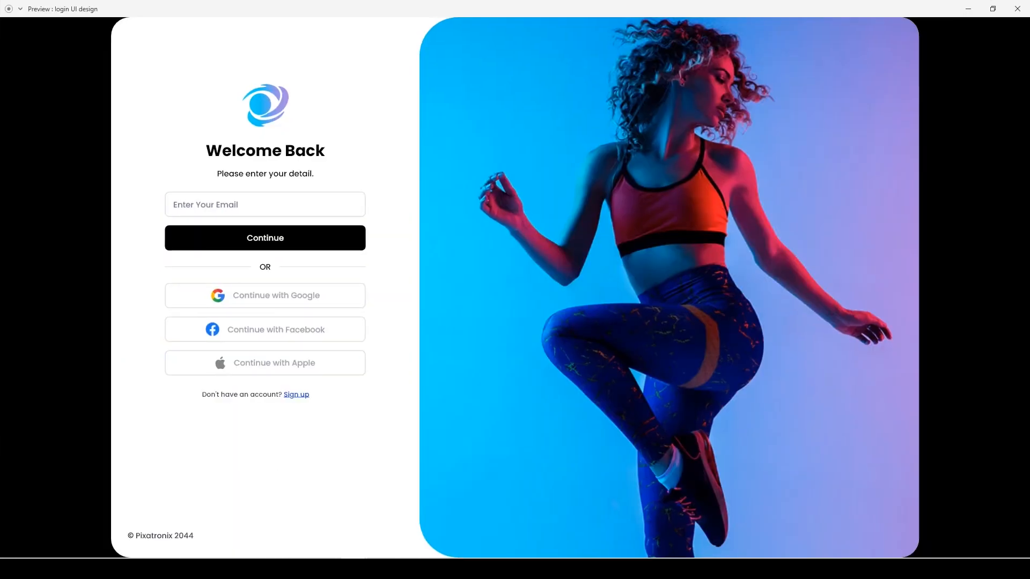
{"action": "key", "text": "Escape"}
Move the whole login block, from the logo down to the account prompt, vertically together to Y 174.
{"action": "left_click", "coordinate": [418, 121]}
{"action": "left_click", "coordinate": [384, 128]}
{"action": "left_click_drag", "start_coordinate": [394, 120], "coordinate": [237, 381]}
{"action": "key", "text": "shift+Down"}
{"action": "key", "text": "shift+Down"}
{"action": "key", "text": "alt"}
{"action": "key", "text": "Up"}
{"action": "key", "text": "Up"}
{"action": "key", "text": "Up"}
{"action": "key", "text": "Up"}
{"action": "key", "text": "Up"}
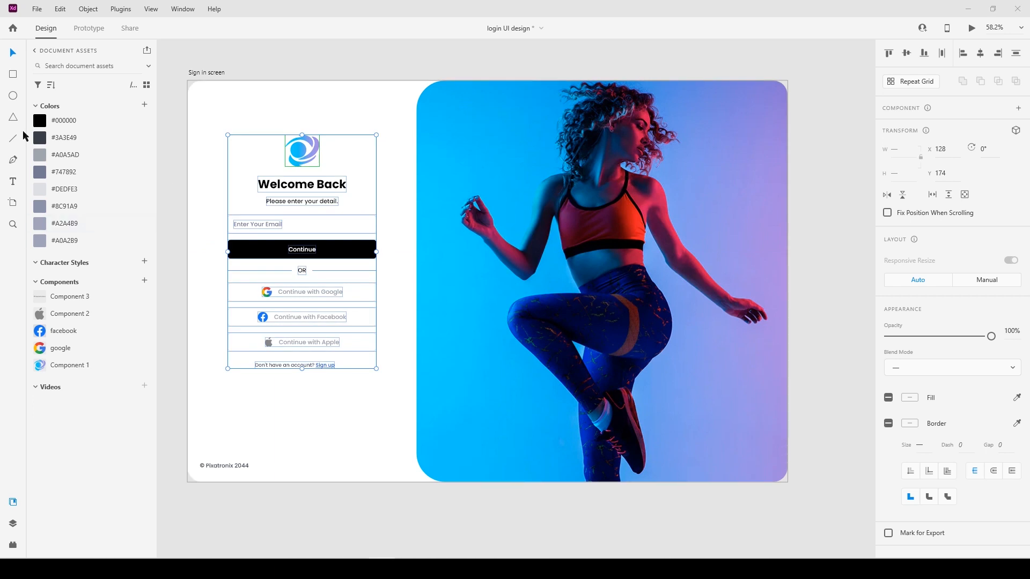
{"action": "left_click", "coordinate": [323, 112]}
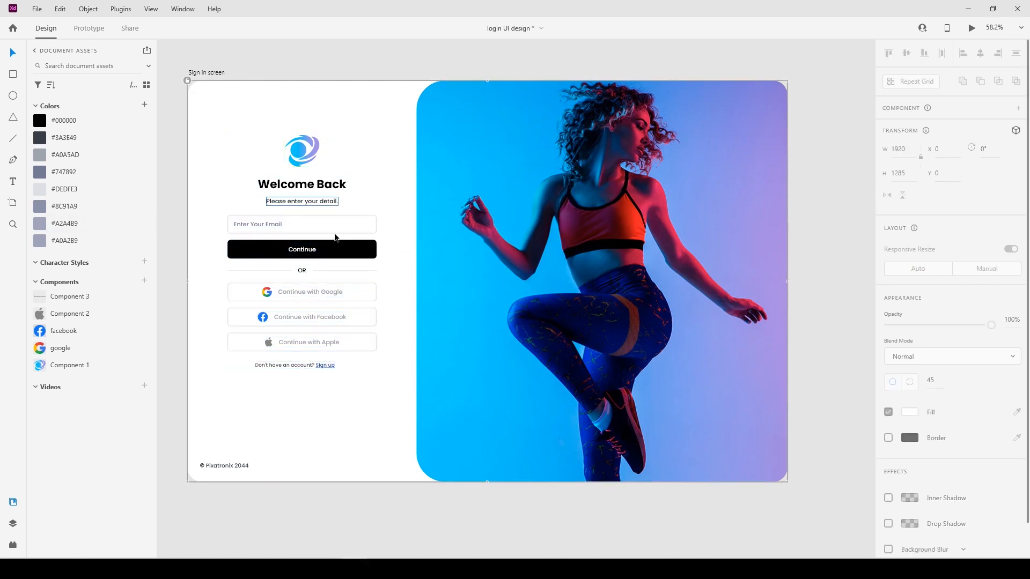